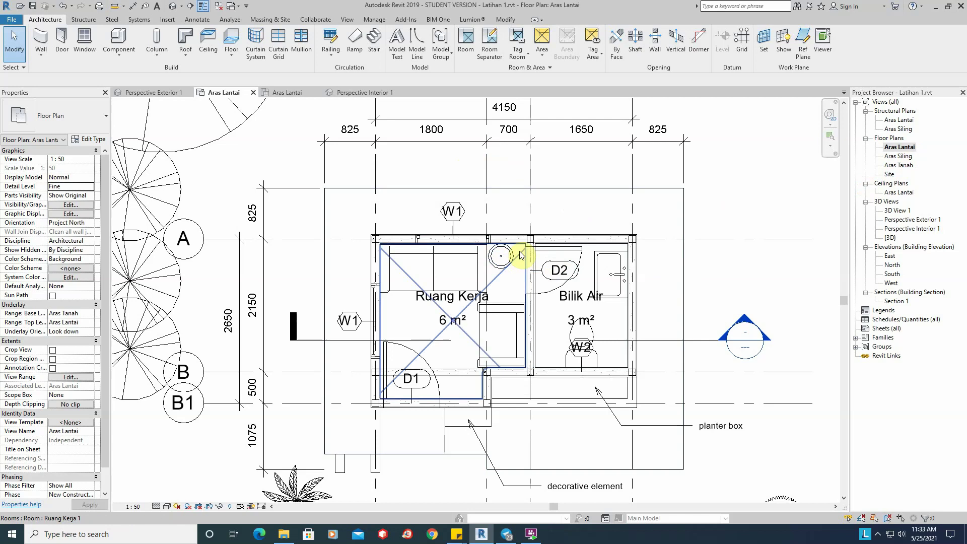
# Open the Aras Lantai reflected ceiling plan to review the ceiling layout and its light fixtures
pyautogui.doubleClick(900, 193)
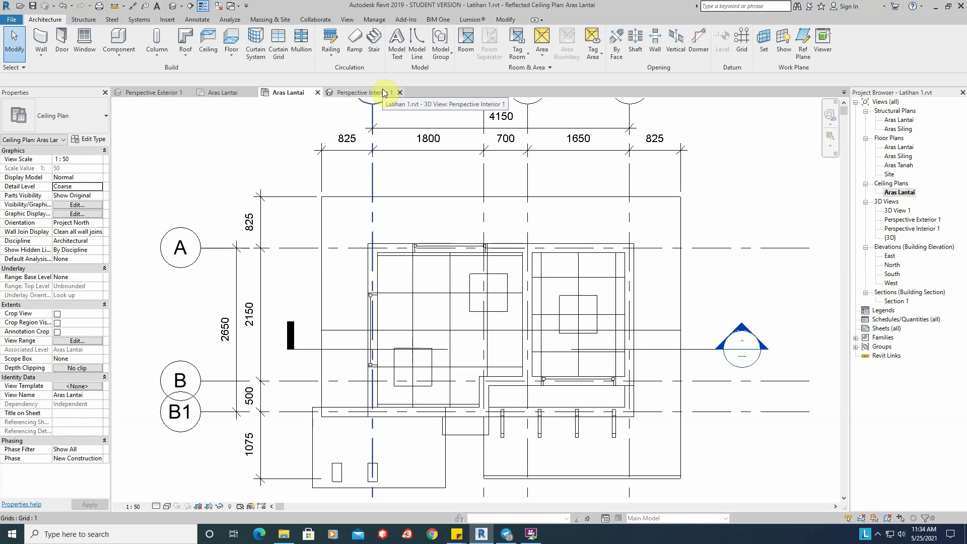
pyautogui.click(346, 95)
pyautogui.click(292, 93)
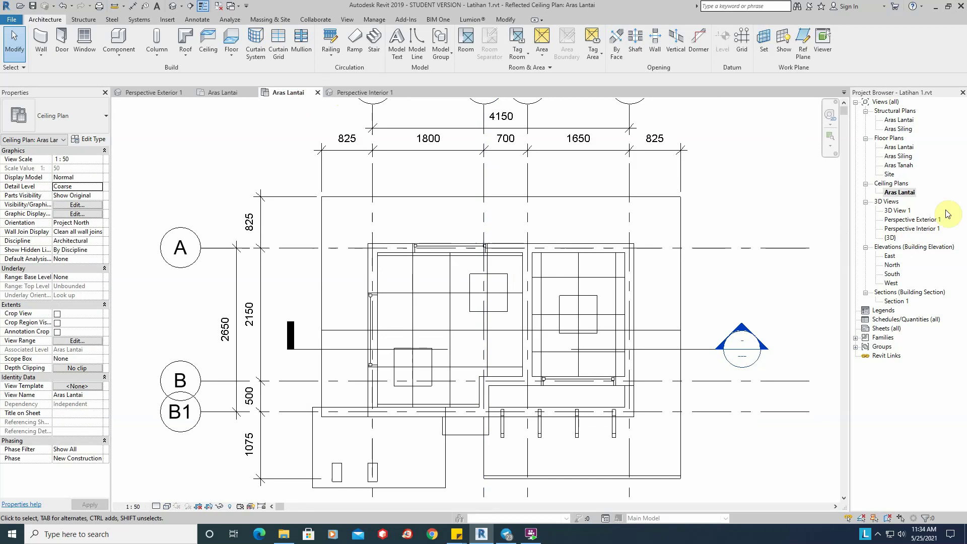
# Open the Perspective Interior 1 3D view and frame the room in it
pyautogui.click(912, 228)
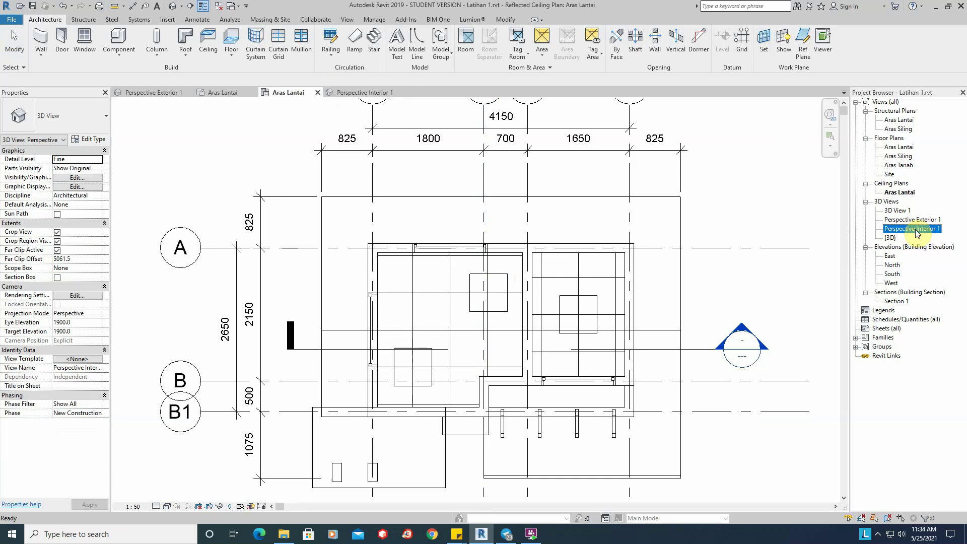
pyautogui.doubleClick(914, 229)
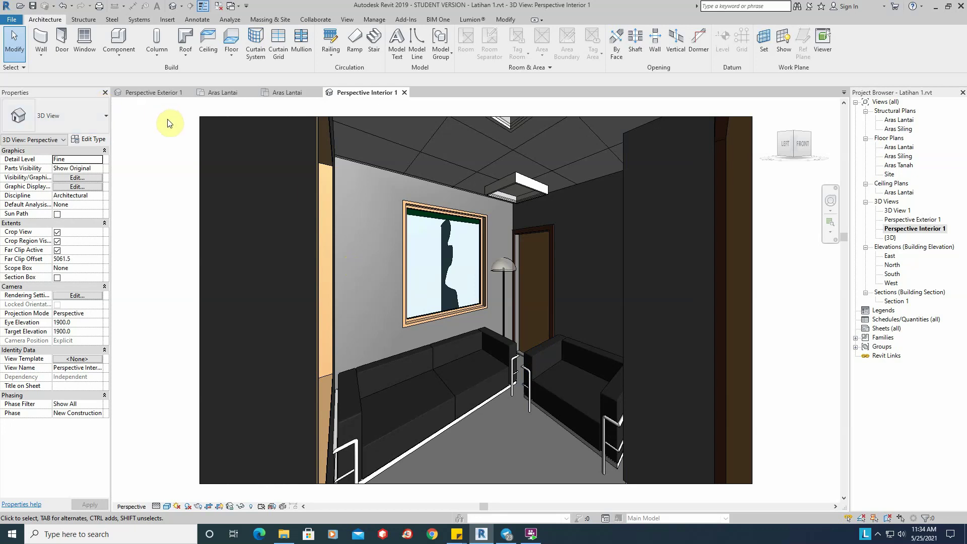
pyautogui.scroll(1, 672, 282)
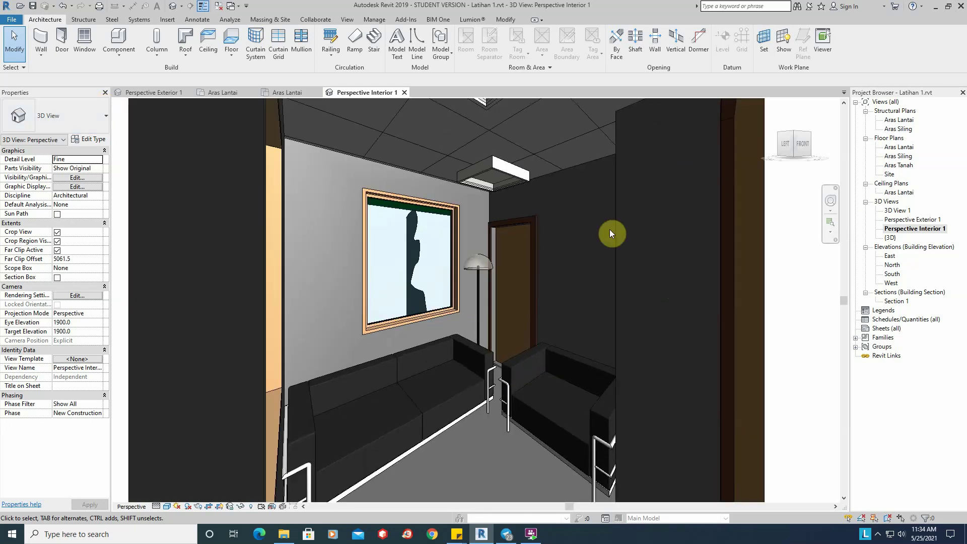
pyautogui.moveTo(612, 277); pyautogui.dragTo(630, 264, button='middle')
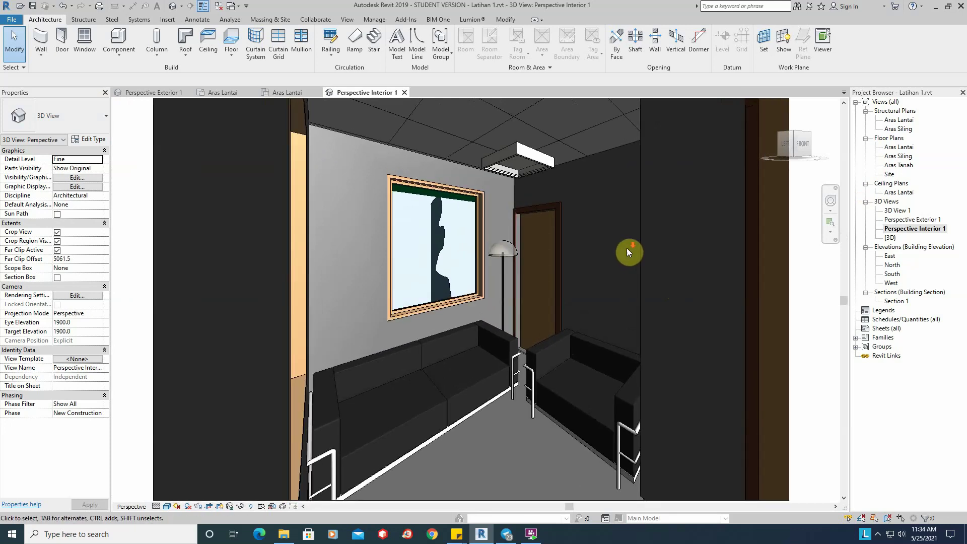
pyautogui.scroll(-4, 628, 252)
pyautogui.scroll(3, 626, 248)
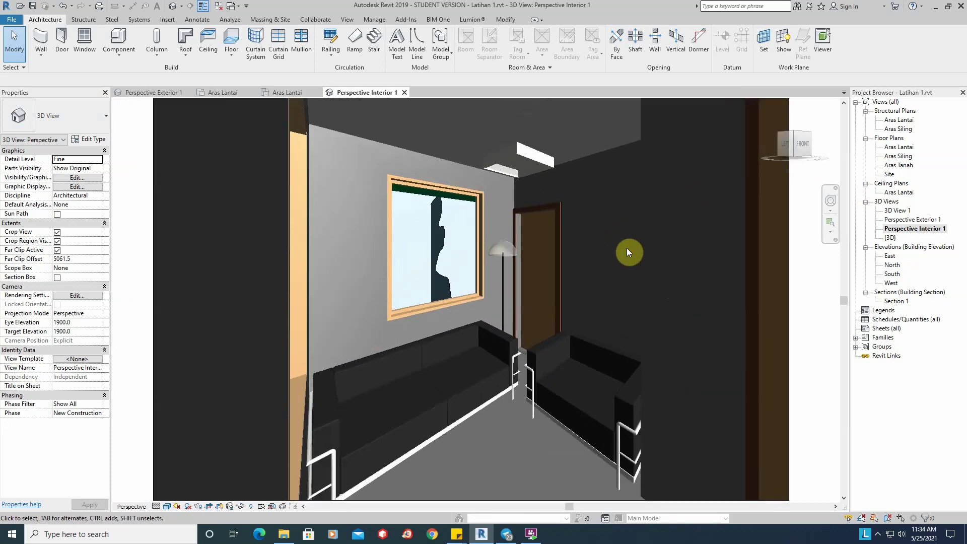
pyautogui.moveTo(621, 246); pyautogui.dragTo(623, 271, button='middle')
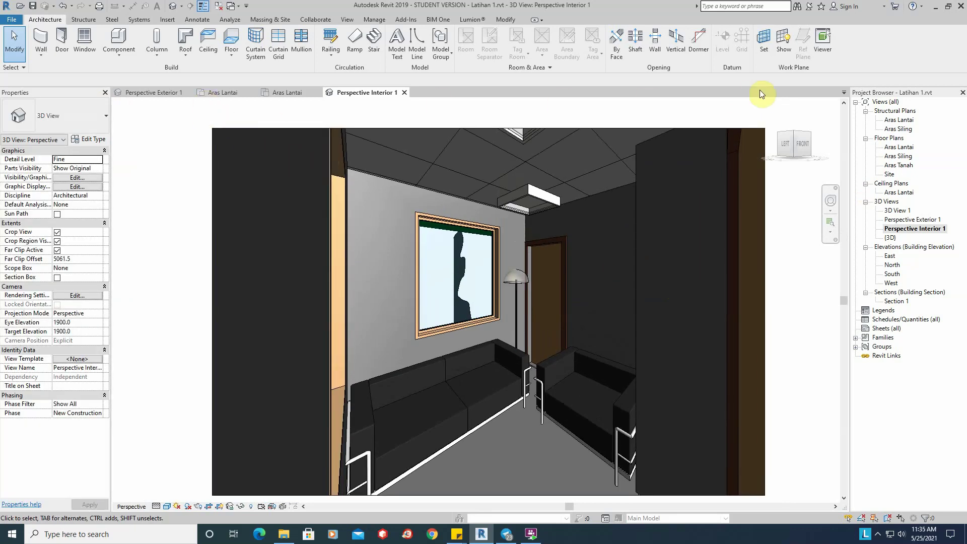
pyautogui.scroll(2, 756, 244)
pyautogui.moveTo(704, 262); pyautogui.dragTo(733, 237, button='middle')
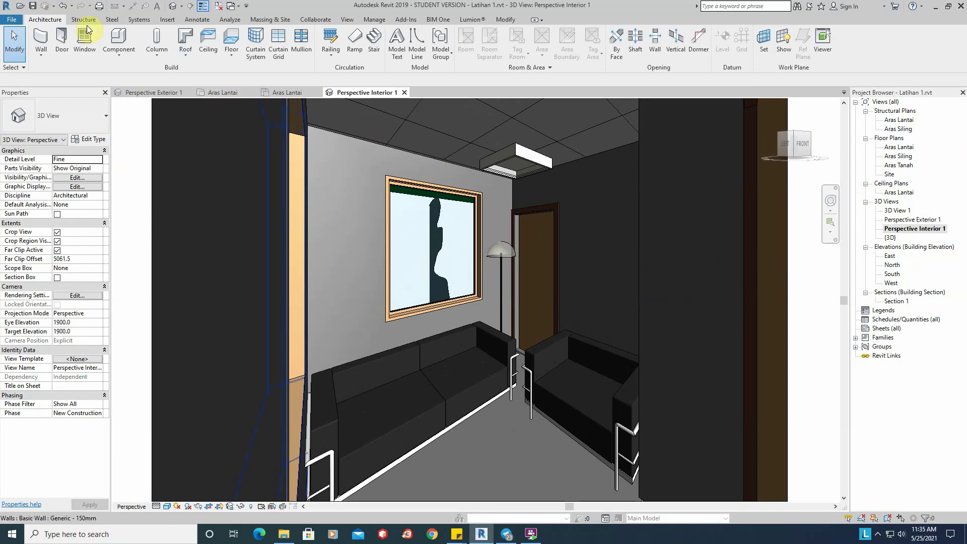
# Open the rendering settings for the interior perspective and set the render quality to Medium
pyautogui.click(347, 20)
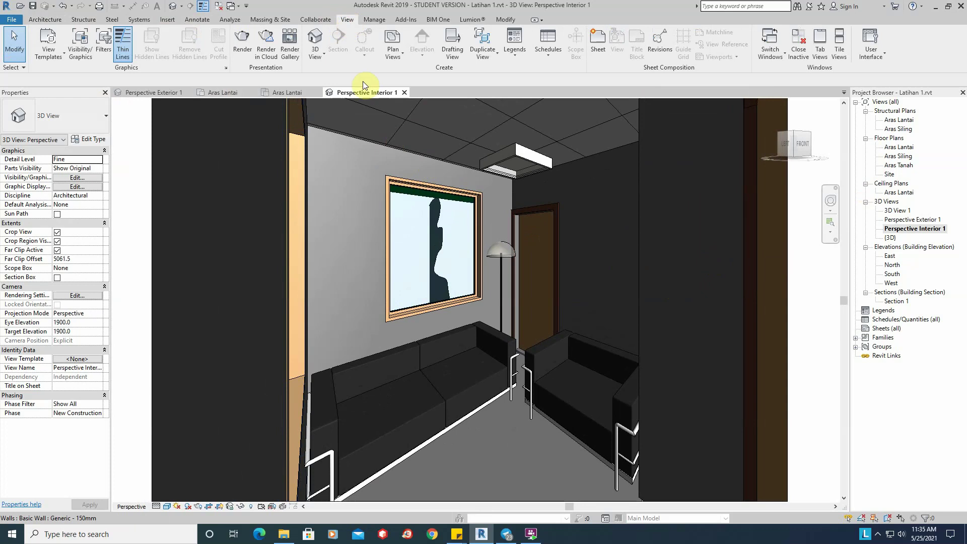
pyautogui.click(242, 38)
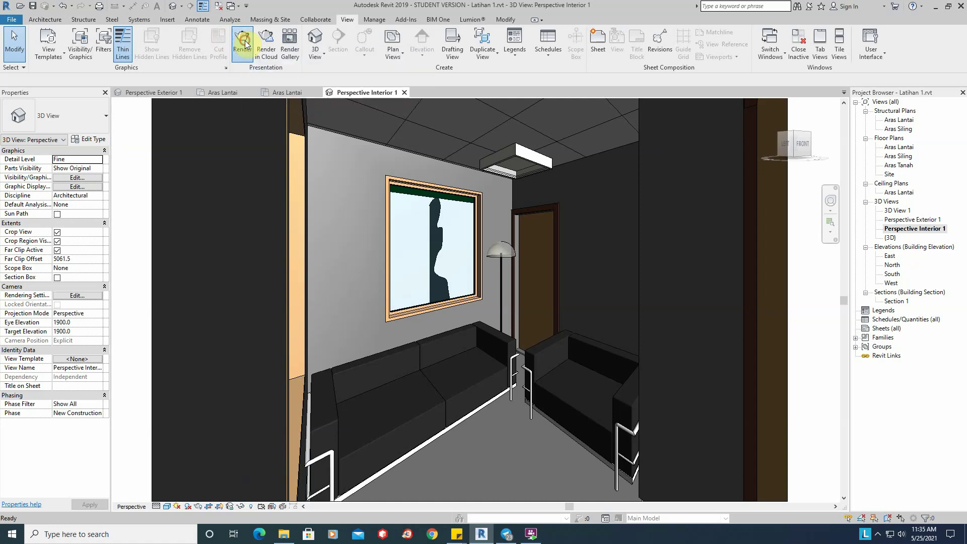
pyautogui.click(244, 44)
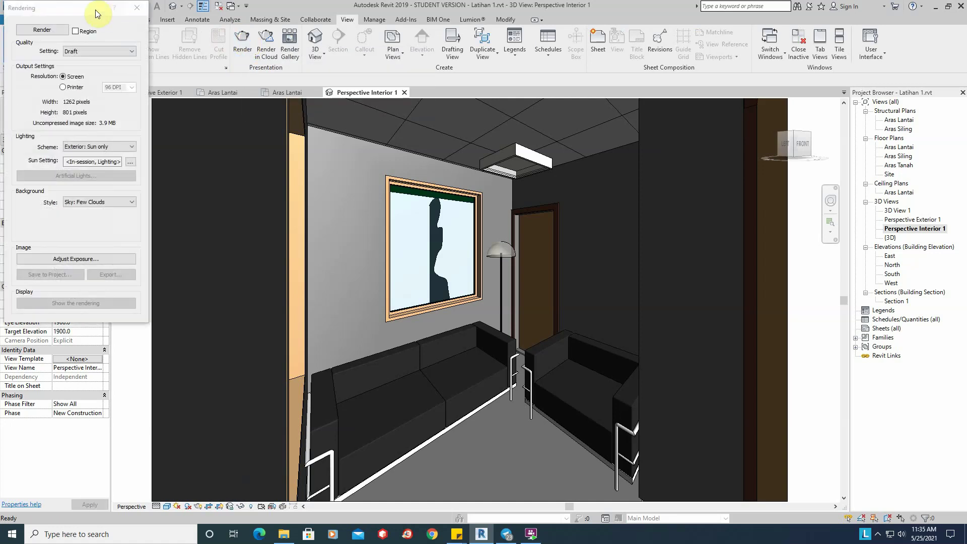
pyautogui.moveTo(92, 21); pyautogui.dragTo(207, 115)
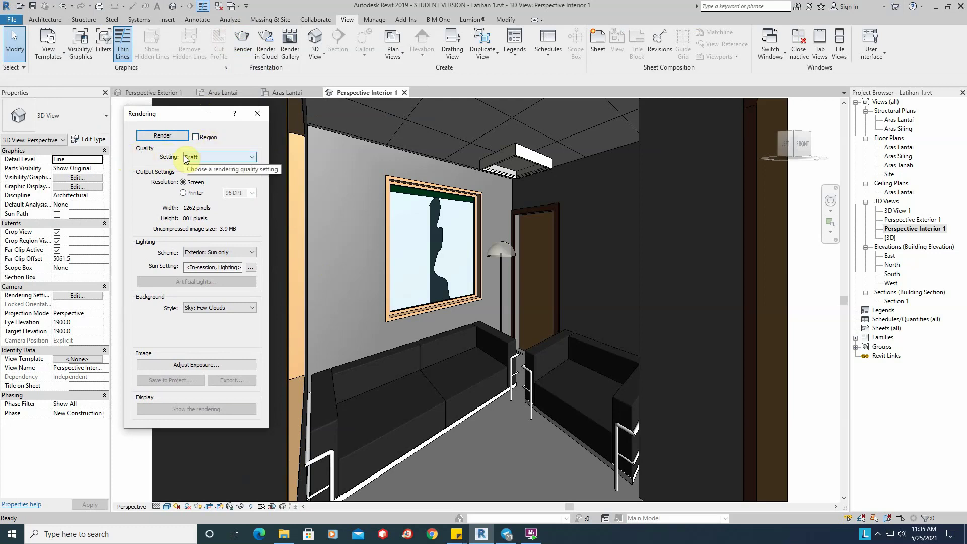
pyautogui.click(252, 157)
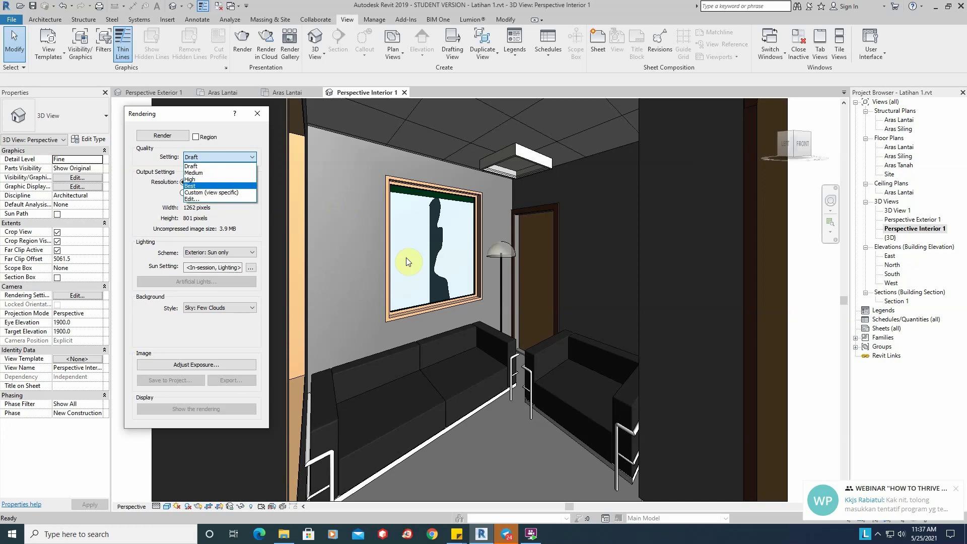
pyautogui.click(961, 486)
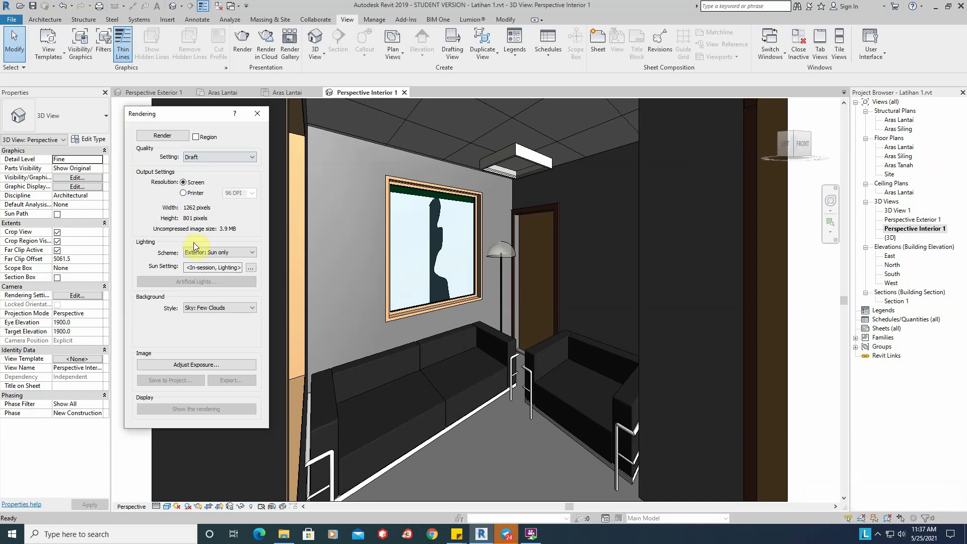
pyautogui.click(209, 157)
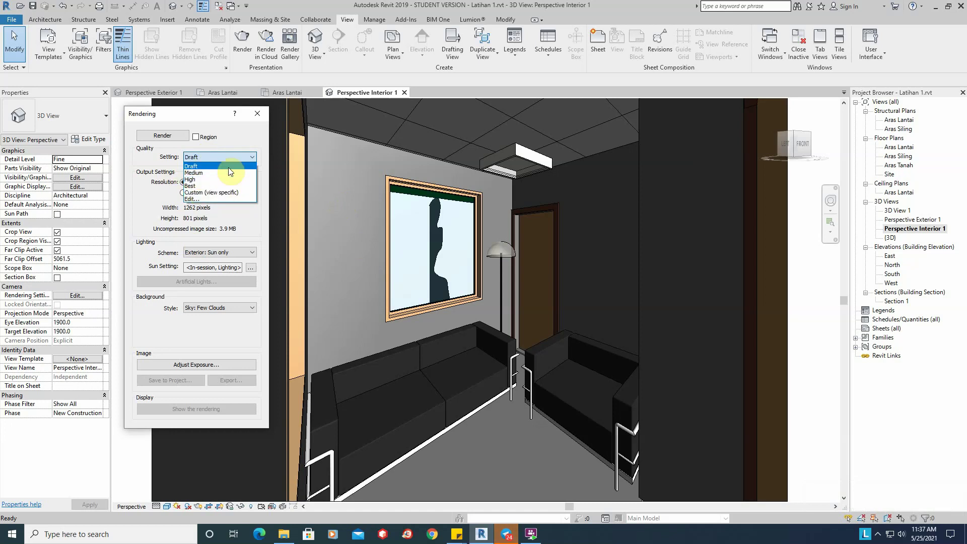
pyautogui.click(190, 173)
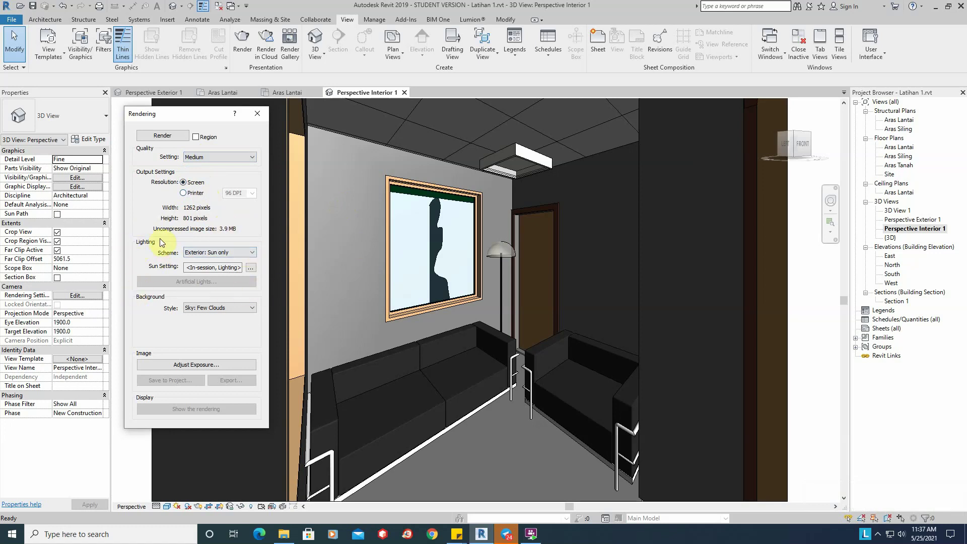
# Set the lighting scheme to Interior: Artificial only and accept the artificial lights list with all fixtures on
pyautogui.click(240, 250)
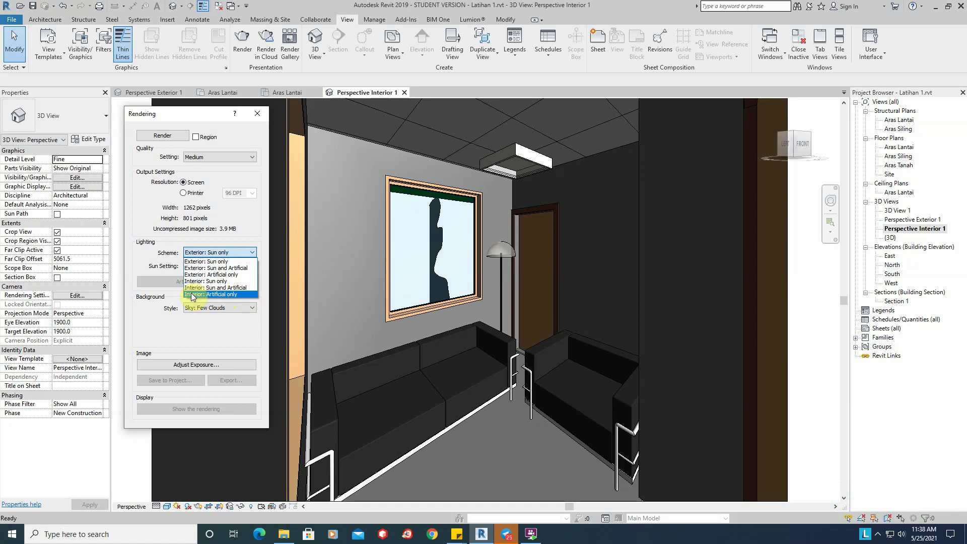
pyautogui.click(227, 295)
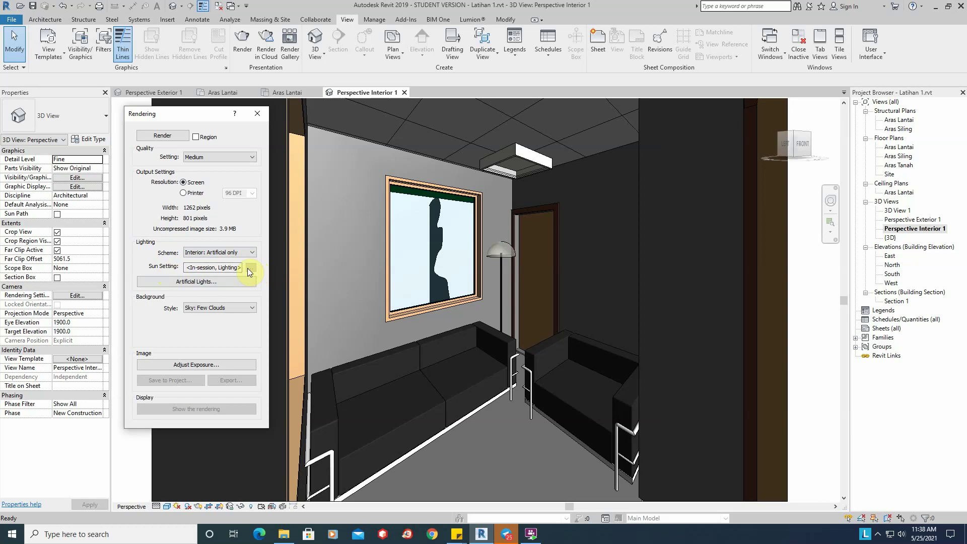
pyautogui.click(217, 281)
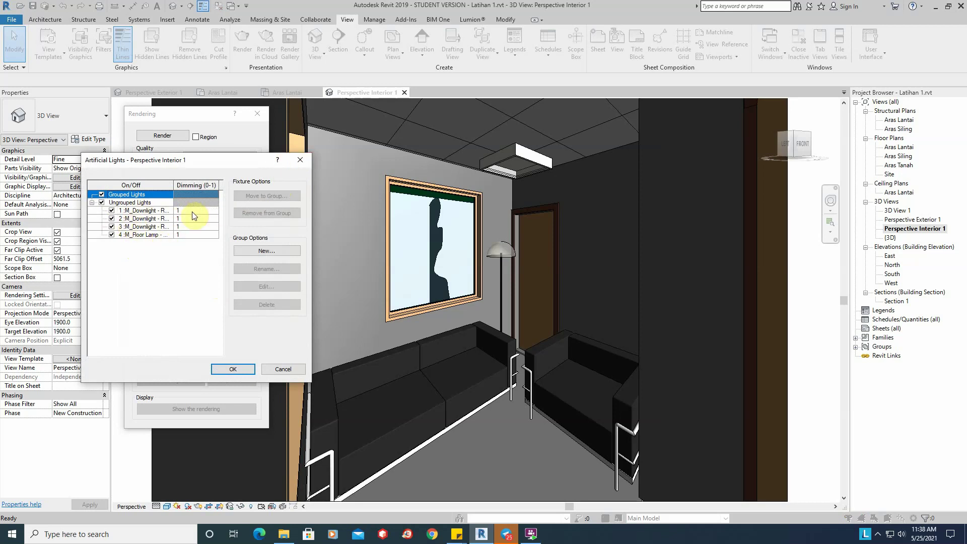
pyautogui.click(237, 370)
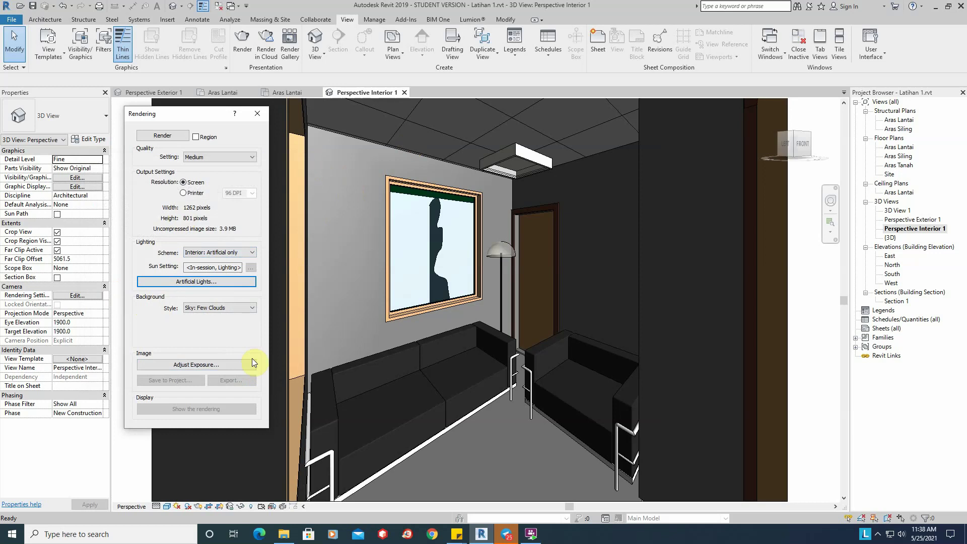
# Try the Color, Transparent, Image and Sky: Very Few Clouds styles for the render background
pyautogui.click(227, 309)
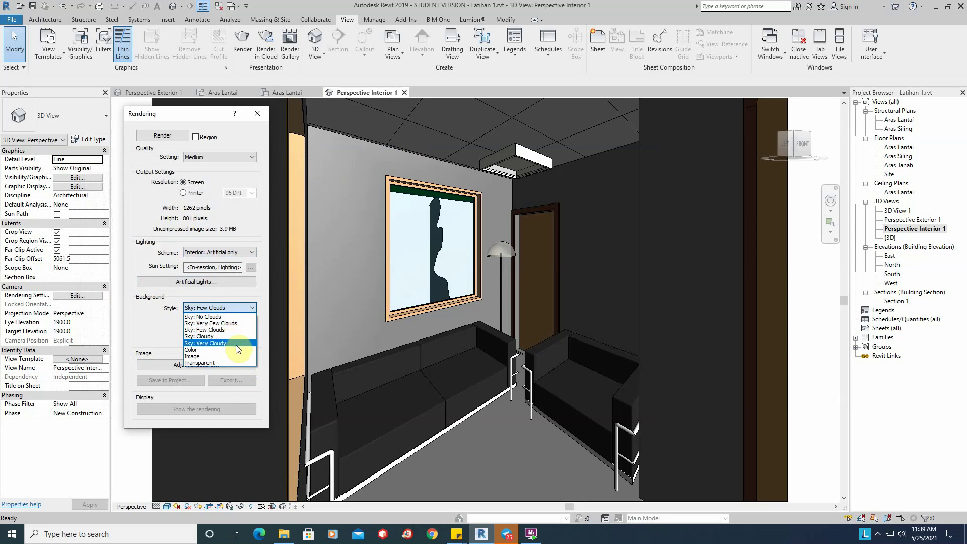
pyautogui.click(206, 349)
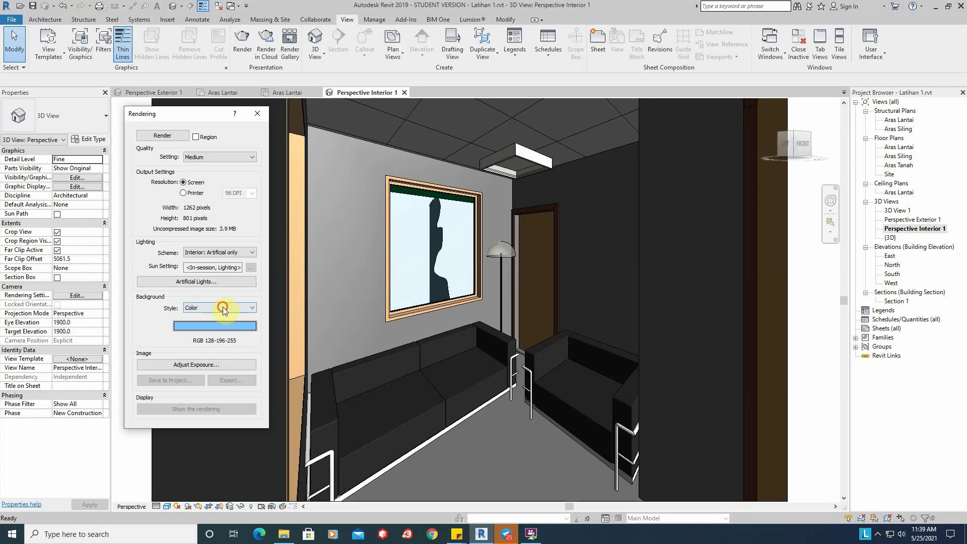
pyautogui.click(223, 307)
pyautogui.click(196, 363)
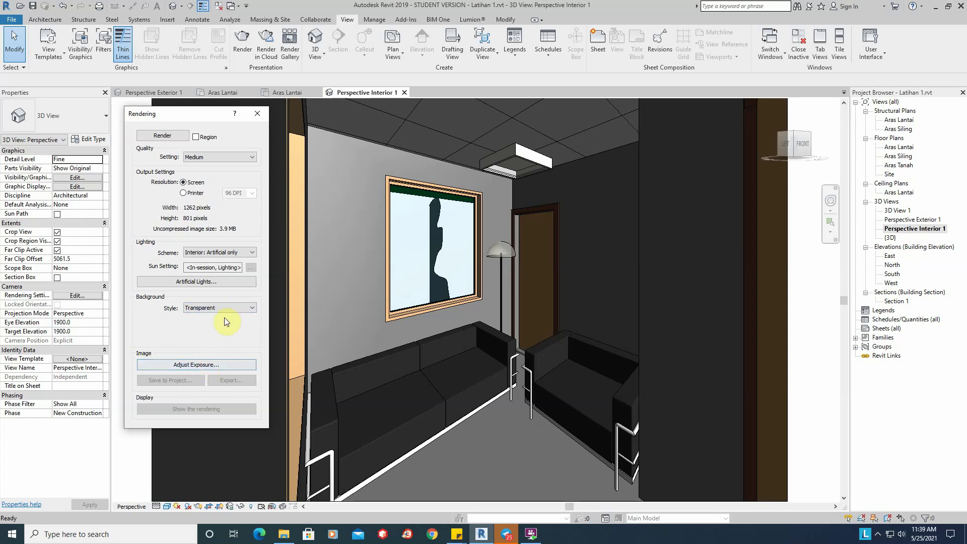
pyautogui.click(228, 307)
pyautogui.click(210, 354)
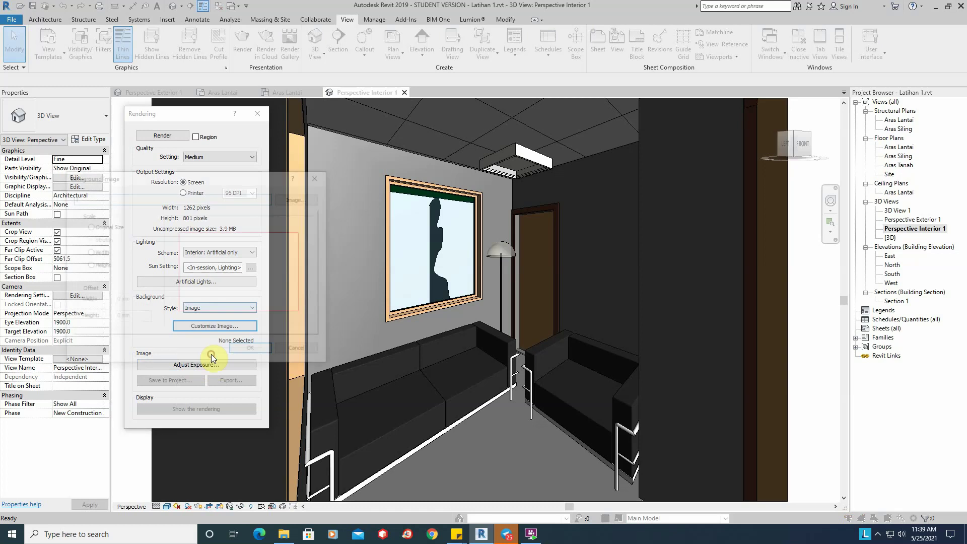
pyautogui.click(300, 351)
pyautogui.click(240, 310)
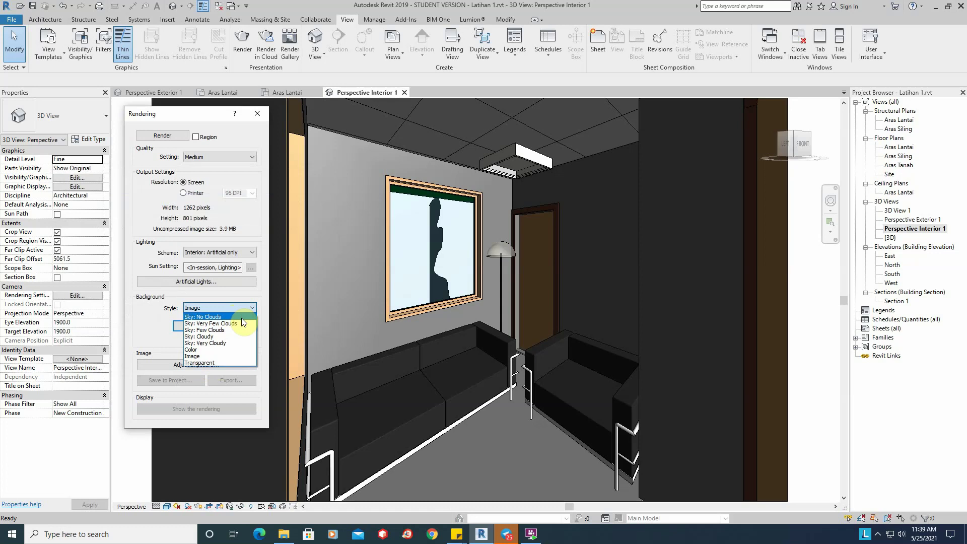
pyautogui.click(241, 322)
# Set the background style to Sky: No Clouds and render the interior perspective
pyautogui.click(237, 310)
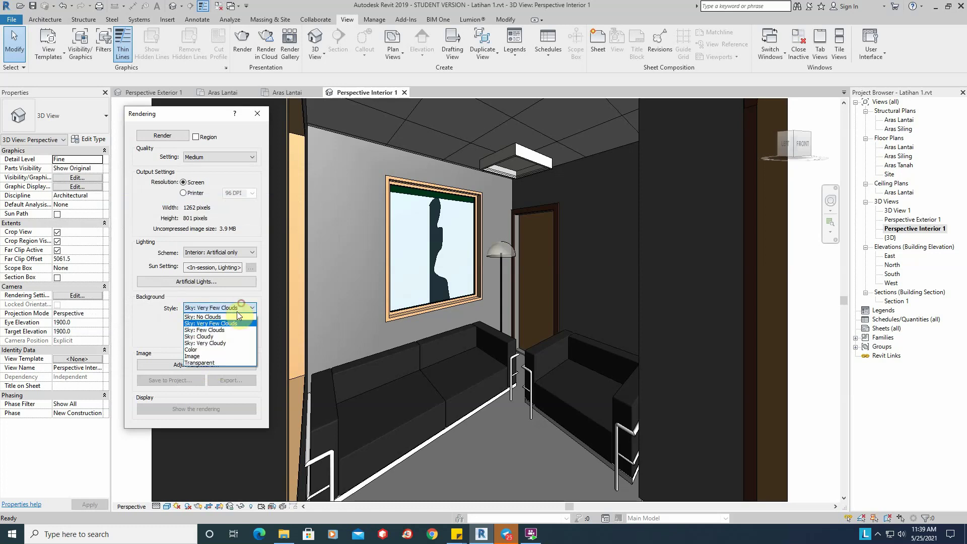
pyautogui.click(237, 315)
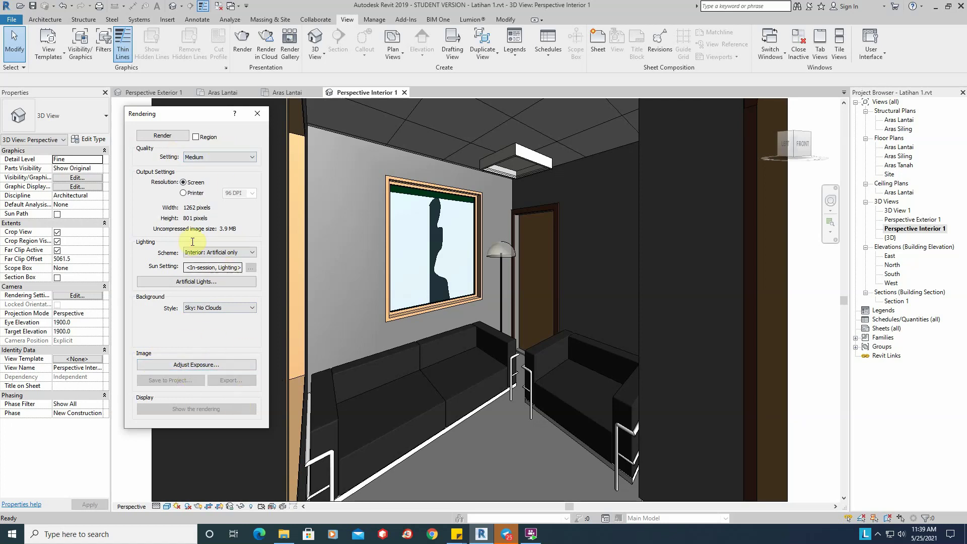
pyautogui.click(163, 136)
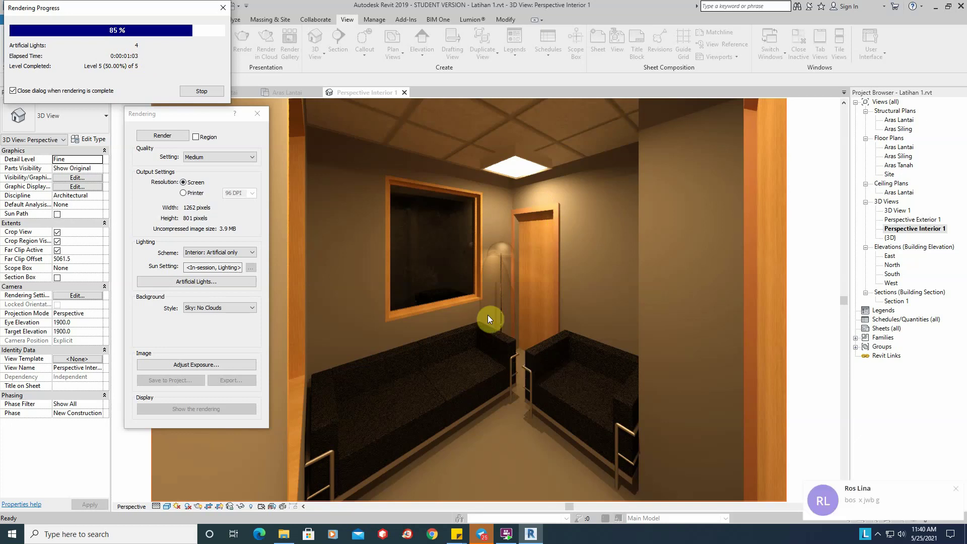
pyautogui.click(954, 494)
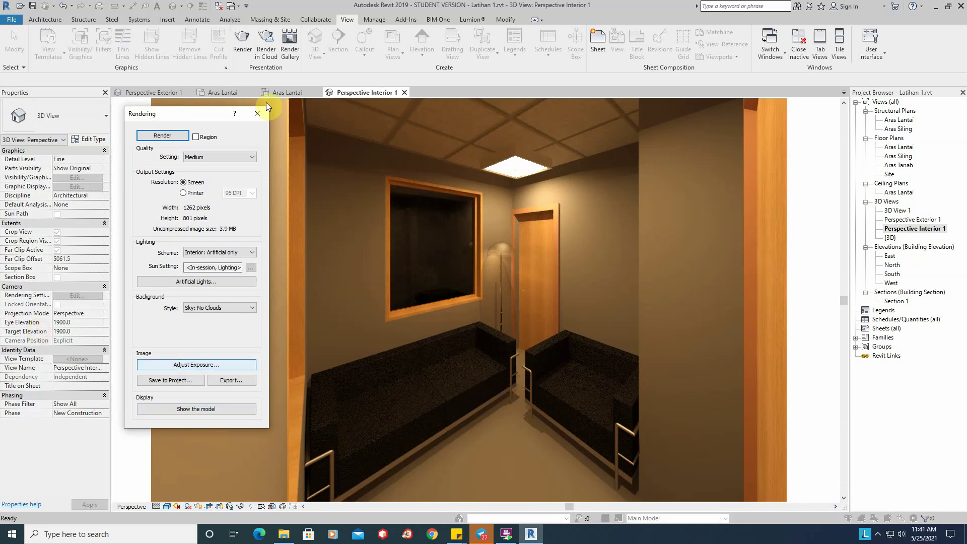
# Open the exposure controls for the rendered interior and place the Rendering and Exposure Control dialogs clear of the image
pyautogui.moveTo(207, 112); pyautogui.dragTo(170, 82)
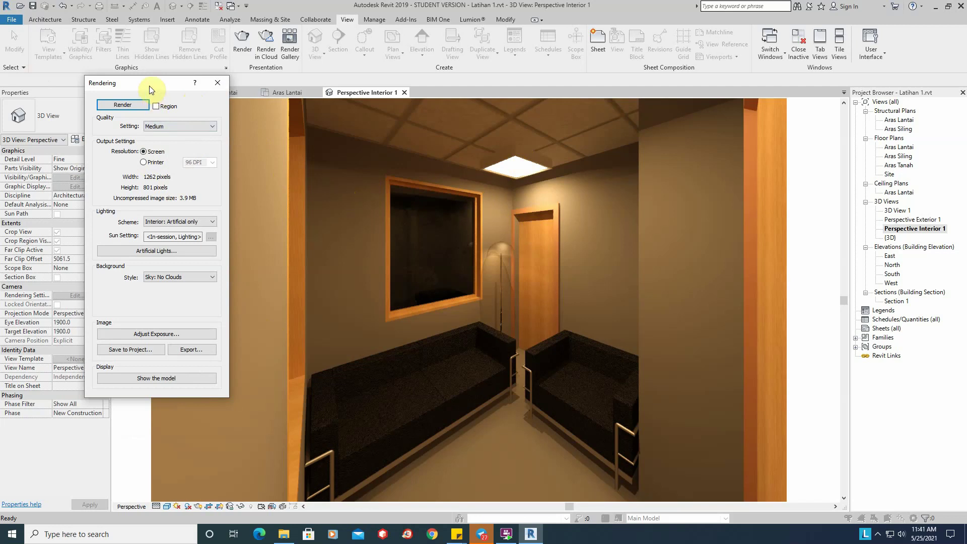
pyautogui.moveTo(149, 89); pyautogui.dragTo(195, 110)
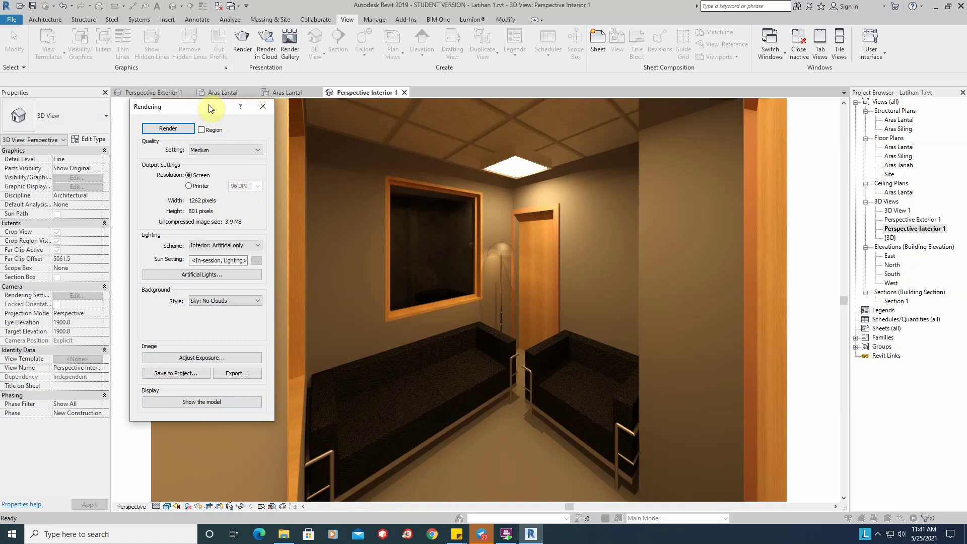
pyautogui.moveTo(210, 109); pyautogui.dragTo(149, 74)
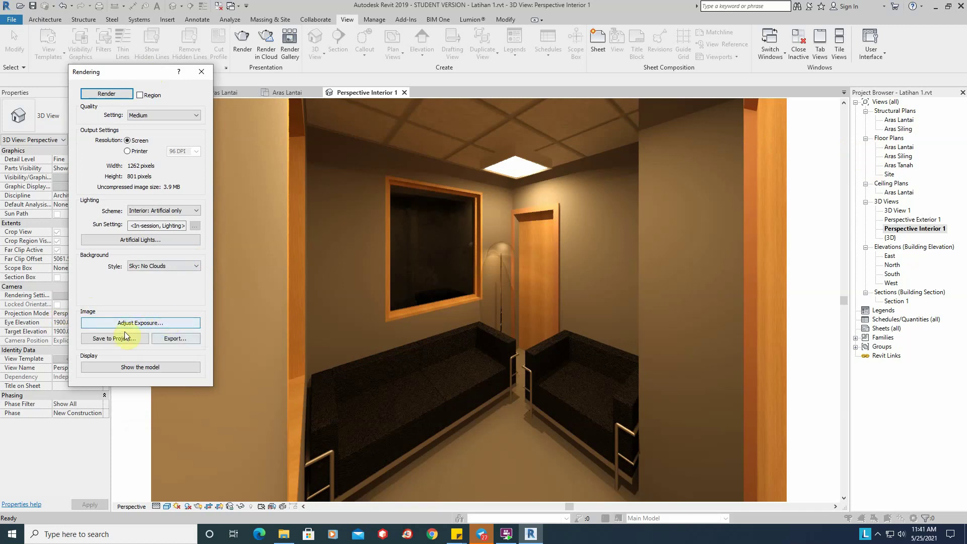
pyautogui.click(163, 323)
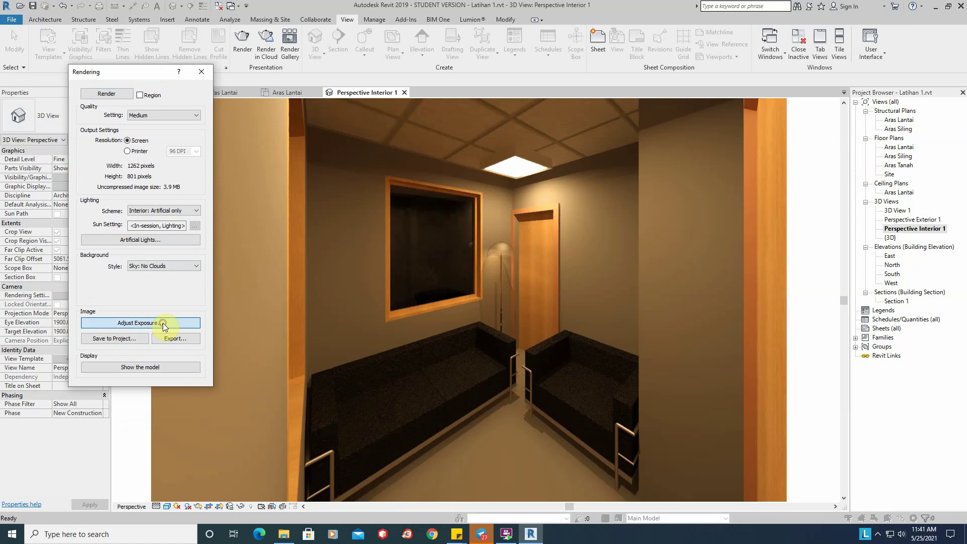
pyautogui.moveTo(622, 195); pyautogui.dragTo(913, 100)
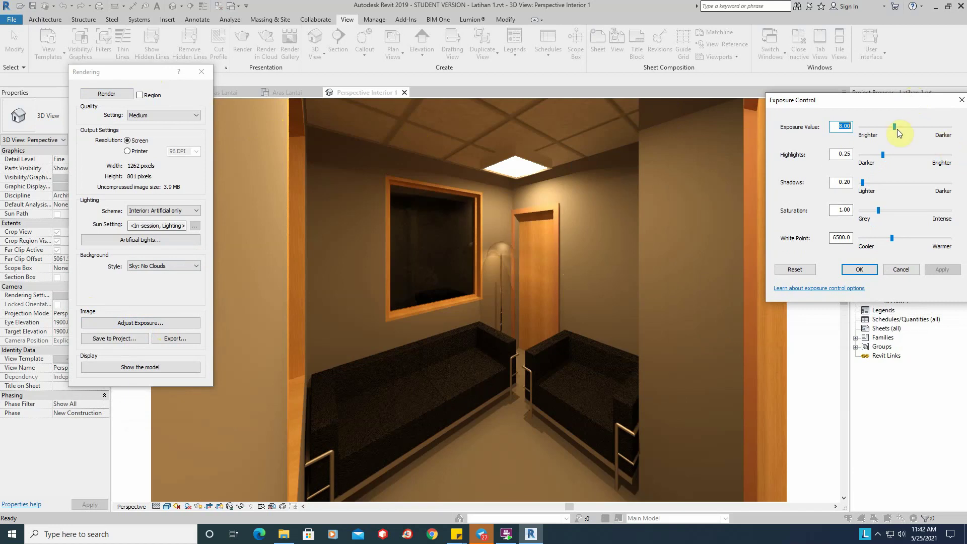
# Try exposure values of 7.90 and 13.21 on the rendered image, applying each one, and return to 7.90
pyautogui.moveTo(894, 128)
pyautogui.mouseDown()
pyautogui.moveTo(917, 132)
pyautogui.moveTo(894, 127)
pyautogui.mouseUp()
pyautogui.click(949, 272)
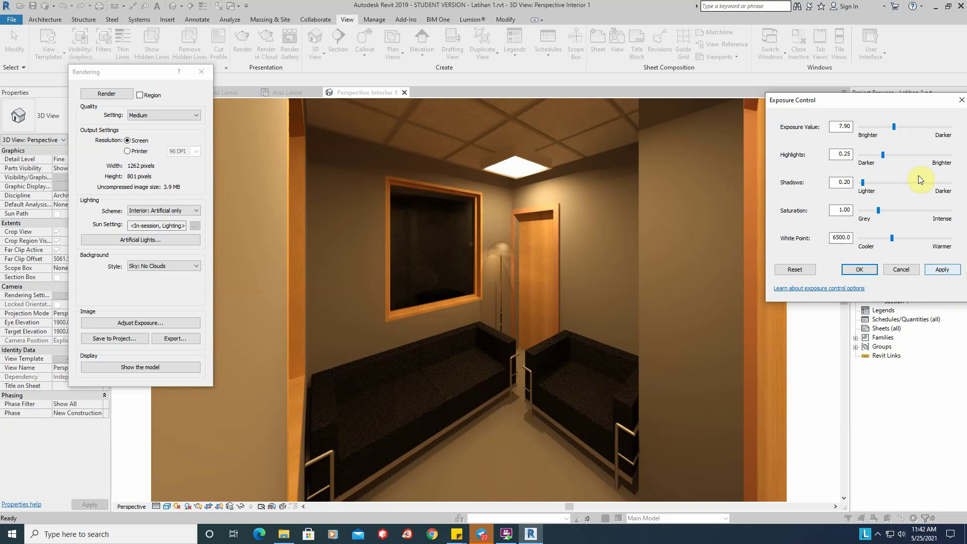
pyautogui.moveTo(896, 129); pyautogui.dragTo(917, 130)
pyautogui.click(941, 272)
pyautogui.click(941, 272)
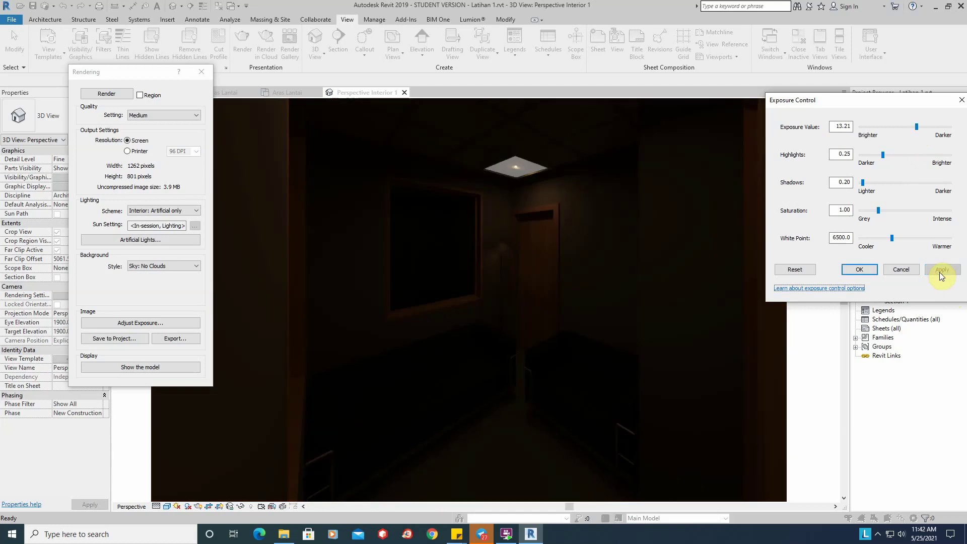
pyautogui.moveTo(918, 128); pyautogui.dragTo(894, 128)
pyautogui.click(950, 273)
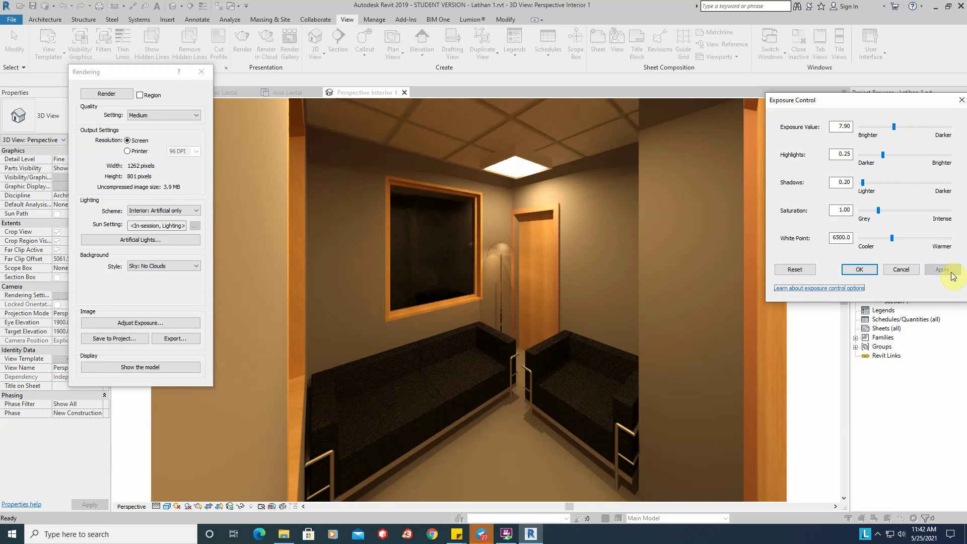
# Try exposure values of 10.62, 8.38, 4.84 and 8.85 on the rendered image, applying each one
pyautogui.moveTo(894, 126); pyautogui.dragTo(906, 127)
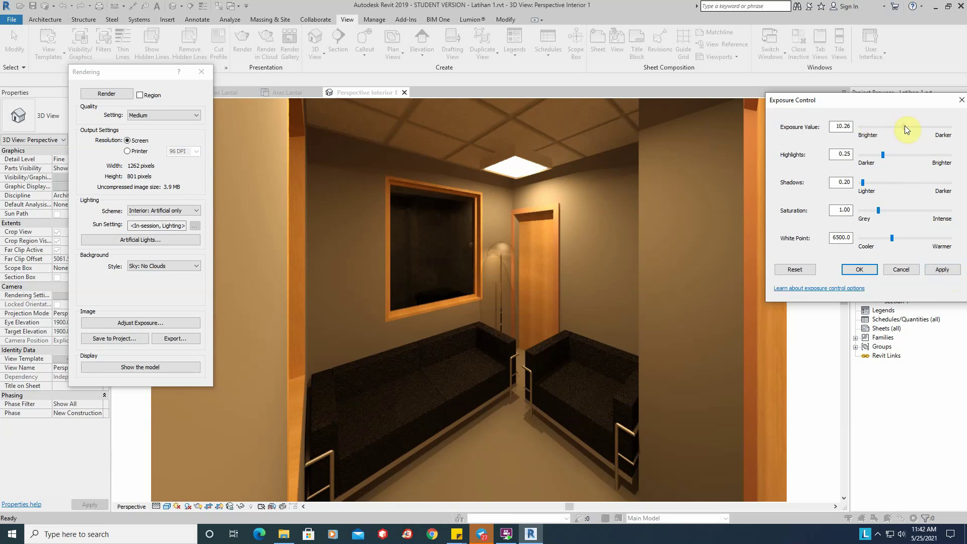
pyautogui.click(942, 269)
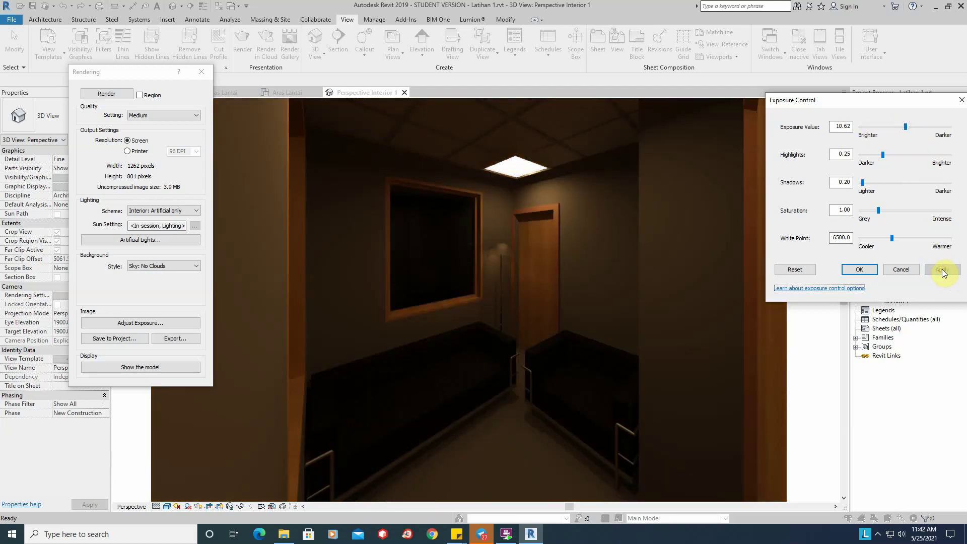
pyautogui.moveTo(905, 127); pyautogui.dragTo(895, 128)
pyautogui.click(942, 270)
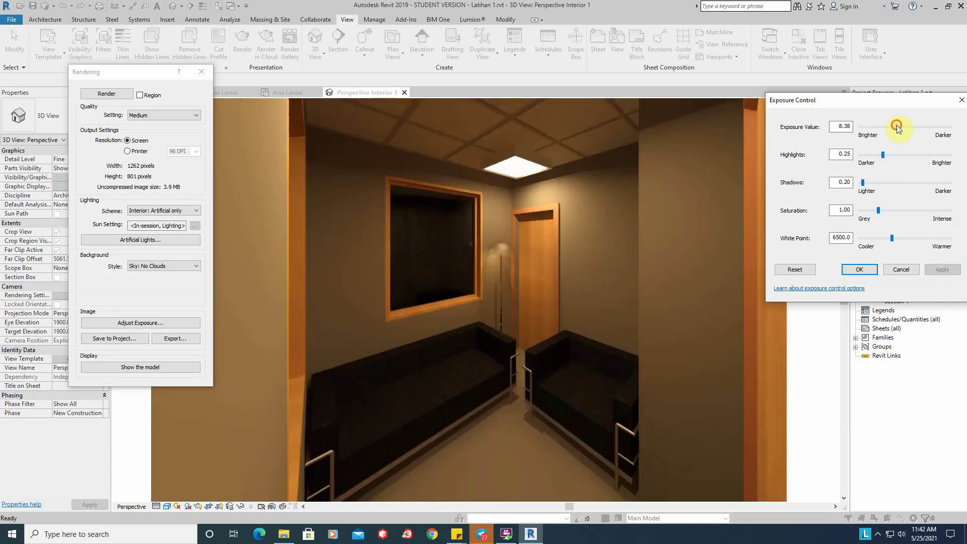
pyautogui.moveTo(895, 128); pyautogui.dragTo(881, 127)
pyautogui.click(942, 270)
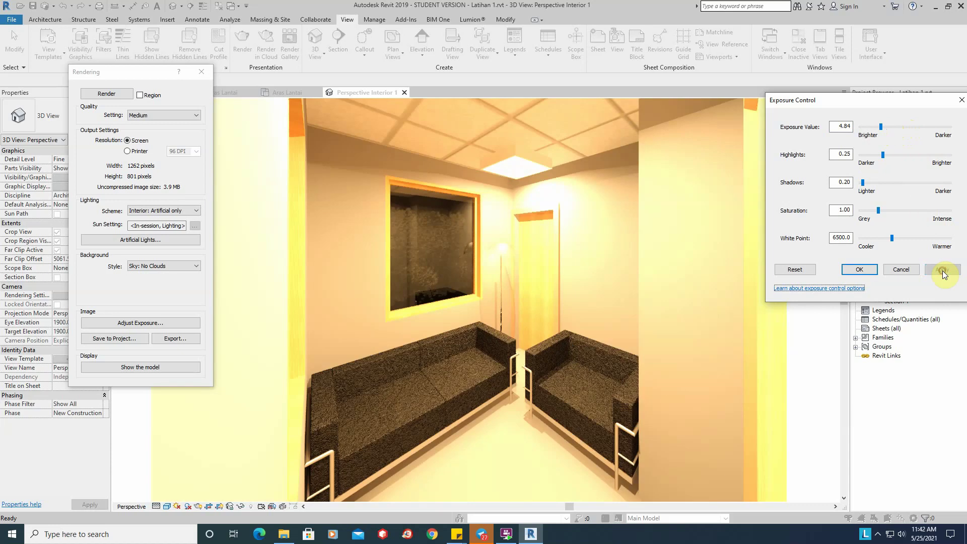
pyautogui.moveTo(882, 126); pyautogui.dragTo(899, 128)
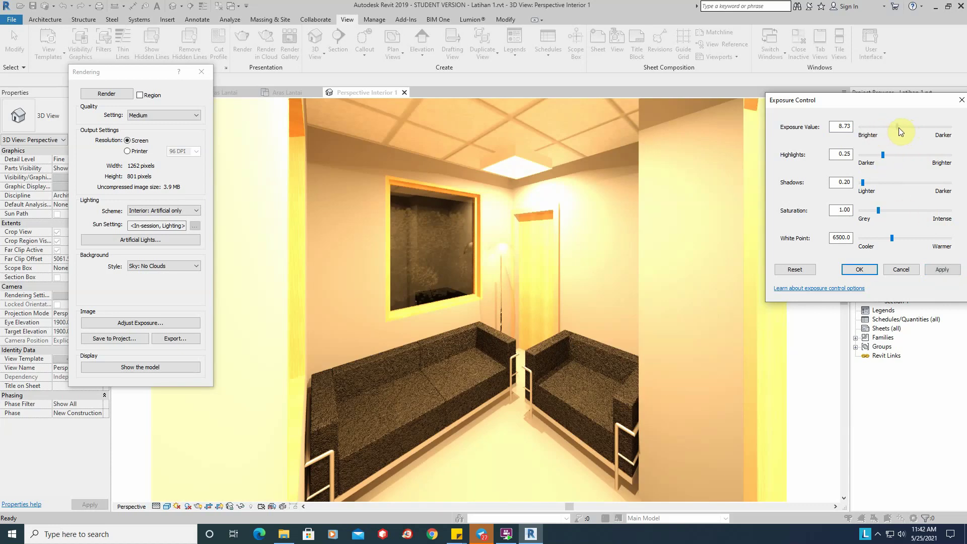
pyautogui.click(943, 270)
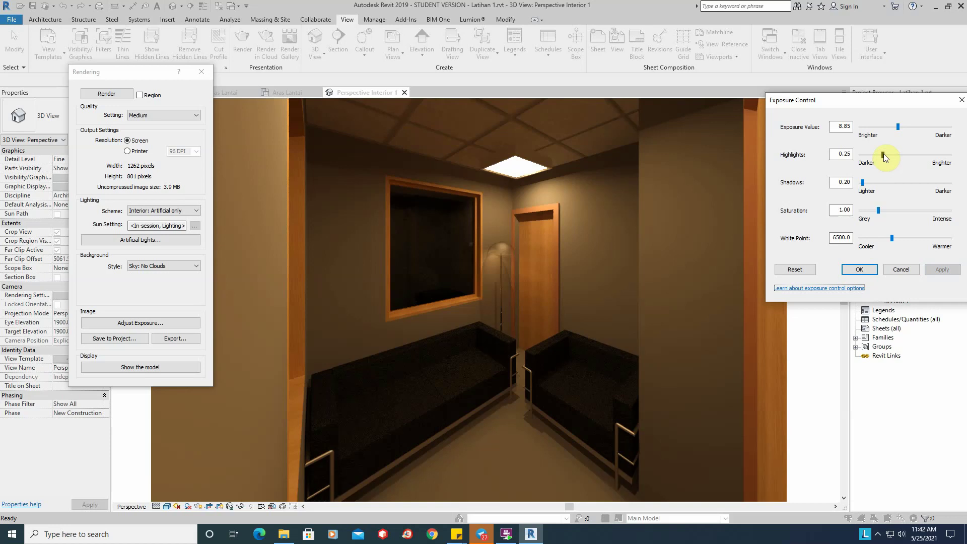
# Try highlights of 0.52, 0.31 and 0.35, and darken the shadows to 0.56
pyautogui.moveTo(884, 154); pyautogui.dragTo(906, 153)
pyautogui.click(943, 270)
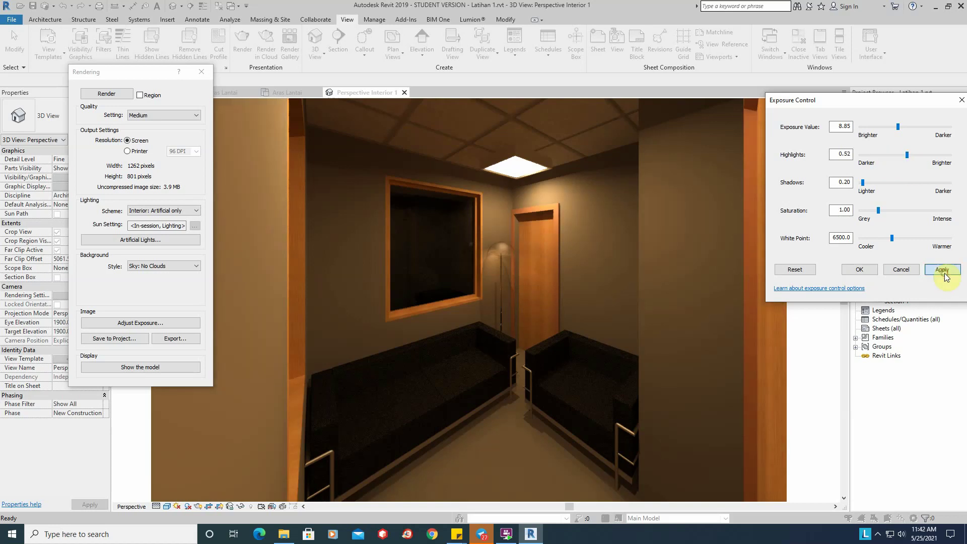
pyautogui.moveTo(907, 154); pyautogui.dragTo(889, 155)
pyautogui.click(950, 270)
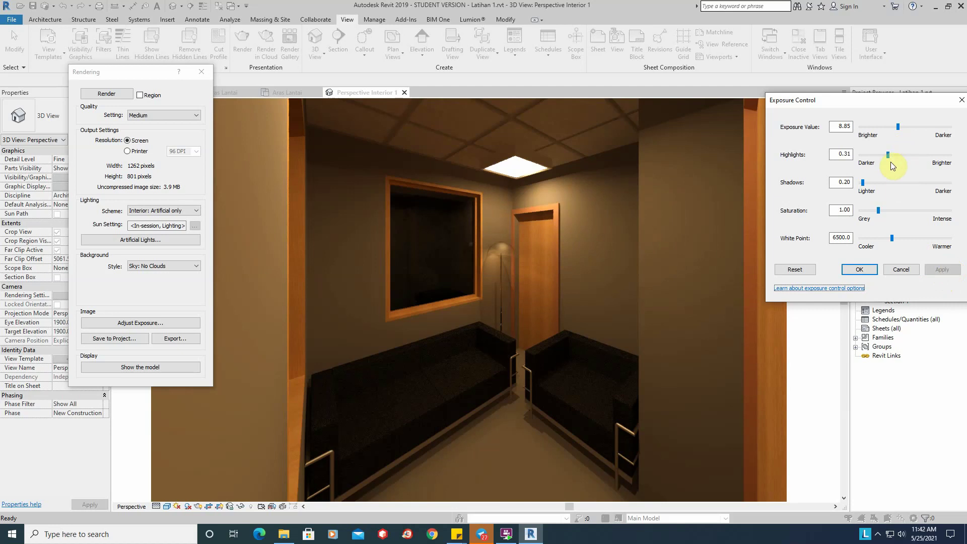
pyautogui.moveTo(889, 157); pyautogui.dragTo(872, 184)
pyautogui.click(940, 269)
pyautogui.click(942, 270)
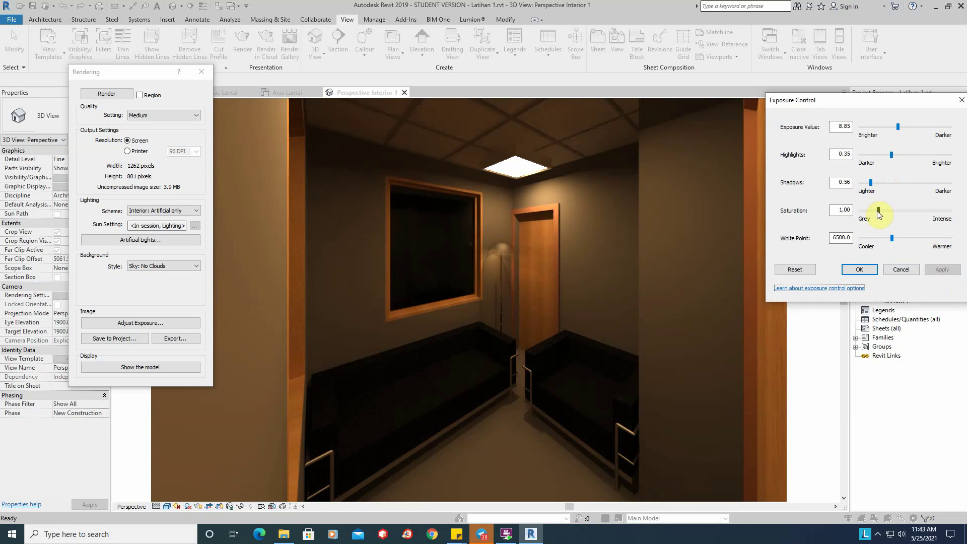
# Try a nearly grey saturation and an intense saturation of 2.28 on the rendered image
pyautogui.moveTo(878, 210); pyautogui.dragTo(848, 212)
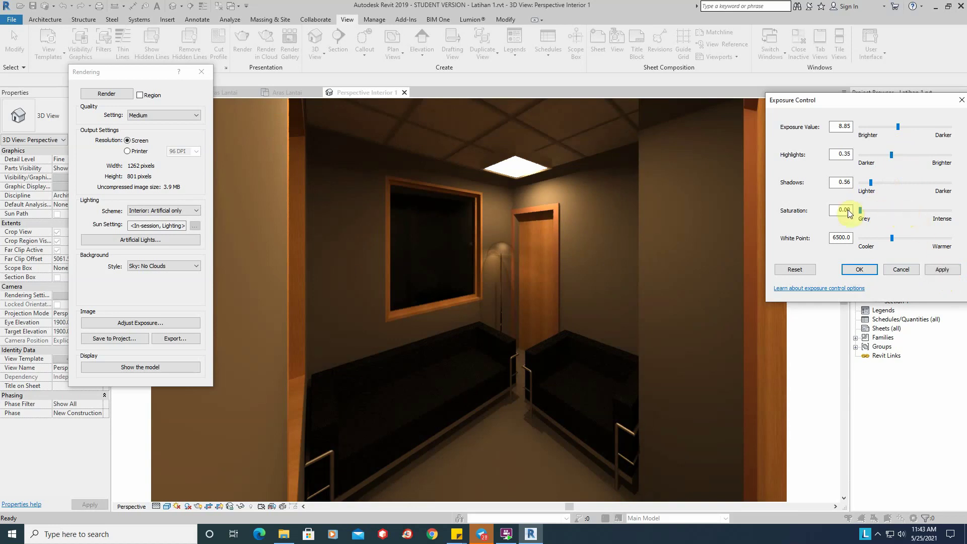
pyautogui.click(949, 270)
pyautogui.moveTo(864, 211); pyautogui.dragTo(901, 210)
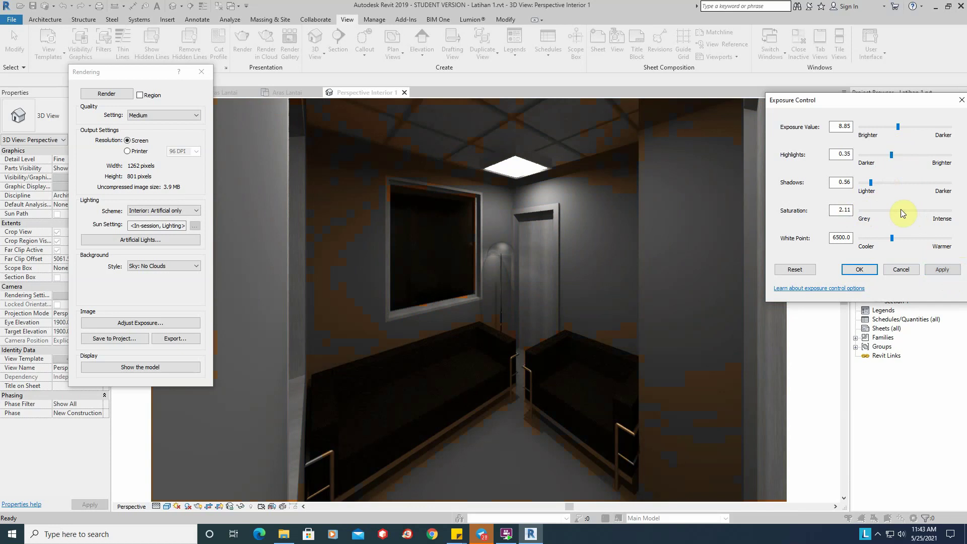
pyautogui.click(947, 270)
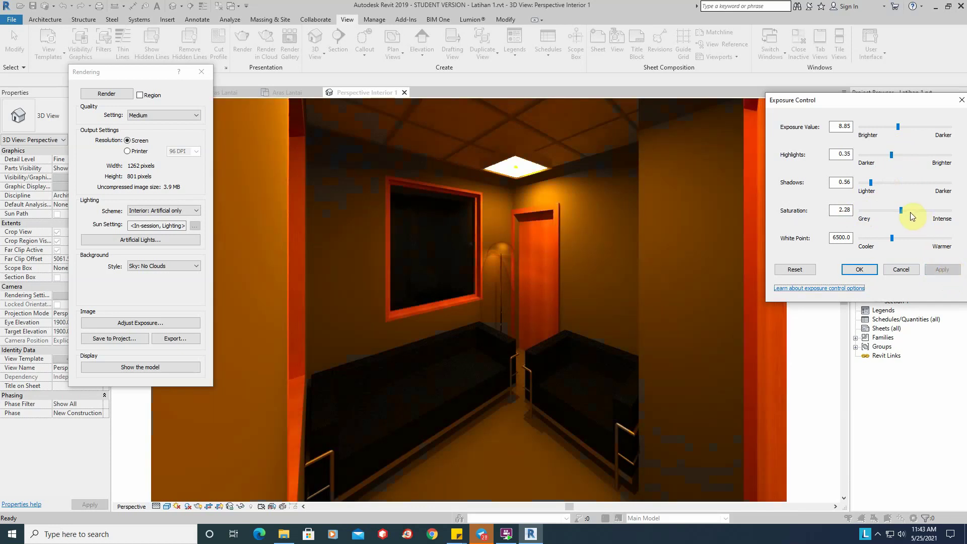
# Reduce the saturation to 0.98 and try white points of 2912.4 and 4692.1
pyautogui.moveTo(902, 210); pyautogui.dragTo(868, 239)
pyautogui.click(941, 270)
pyautogui.click(939, 269)
pyautogui.click(951, 271)
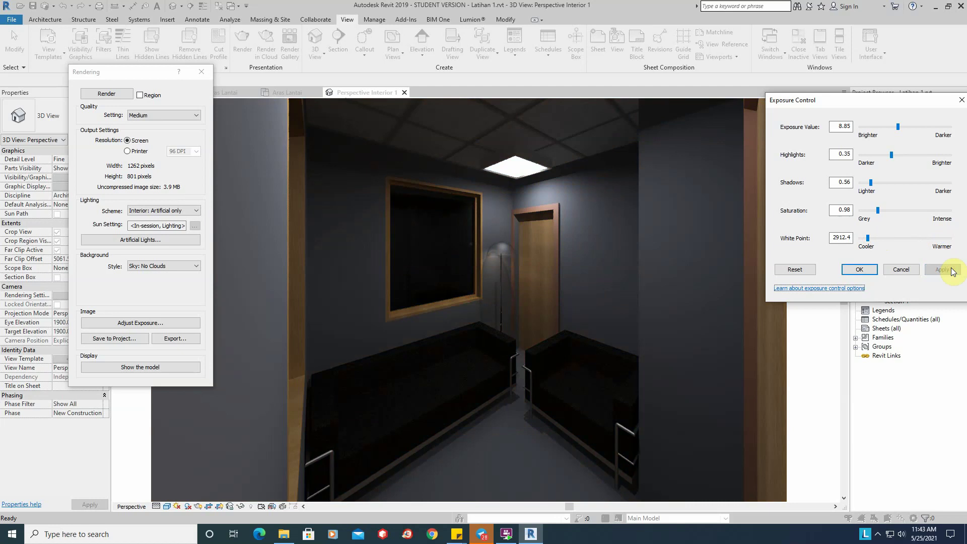
pyautogui.moveTo(868, 239); pyautogui.dragTo(879, 239)
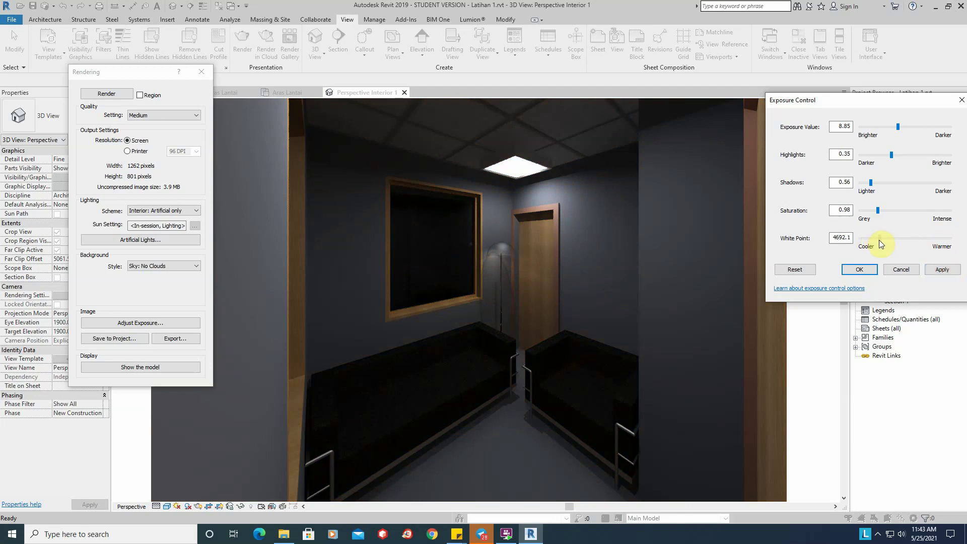
pyautogui.click(940, 270)
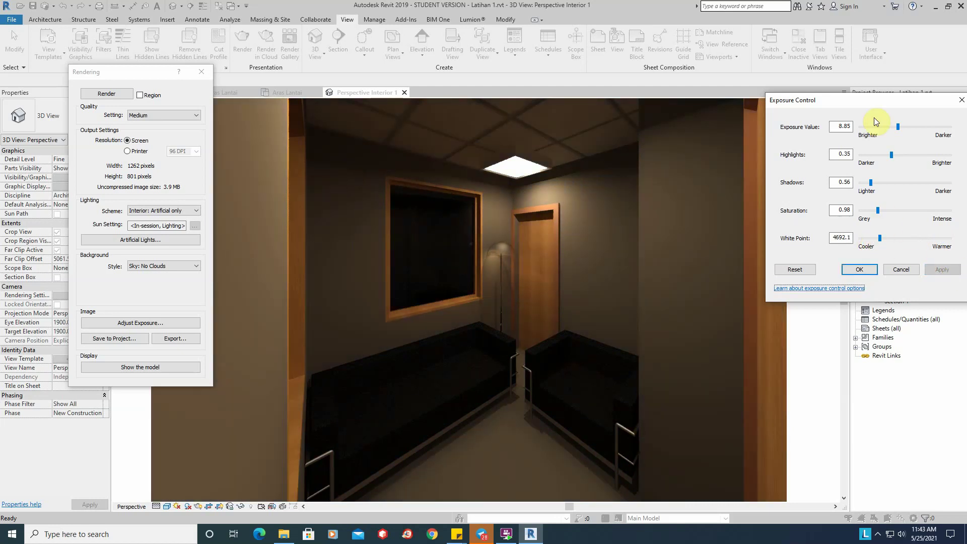
# Try exposure values of about 6.25, 7.90, 8.97 and 8.14 with the cooler white point
pyautogui.moveTo(899, 126); pyautogui.dragTo(888, 125)
pyautogui.click(940, 270)
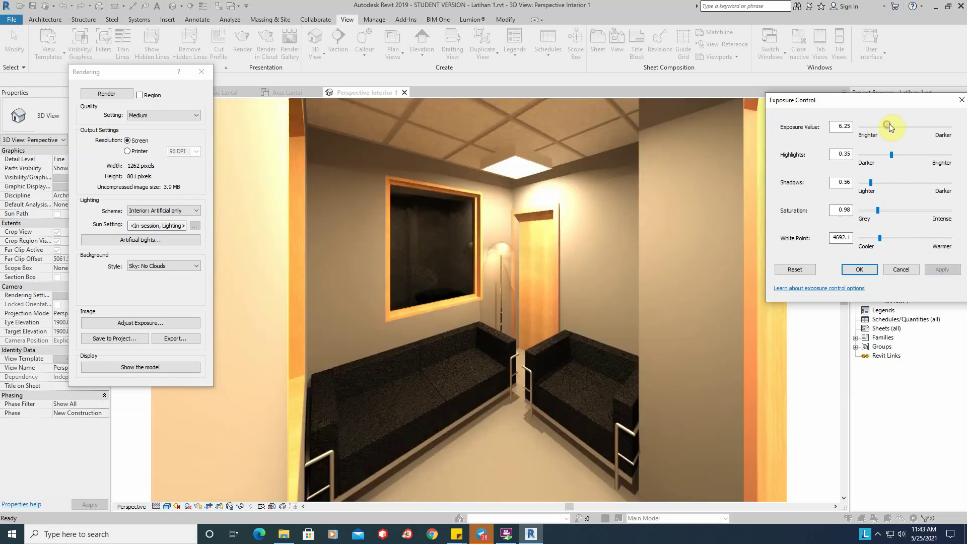
pyautogui.moveTo(890, 124); pyautogui.dragTo(894, 124)
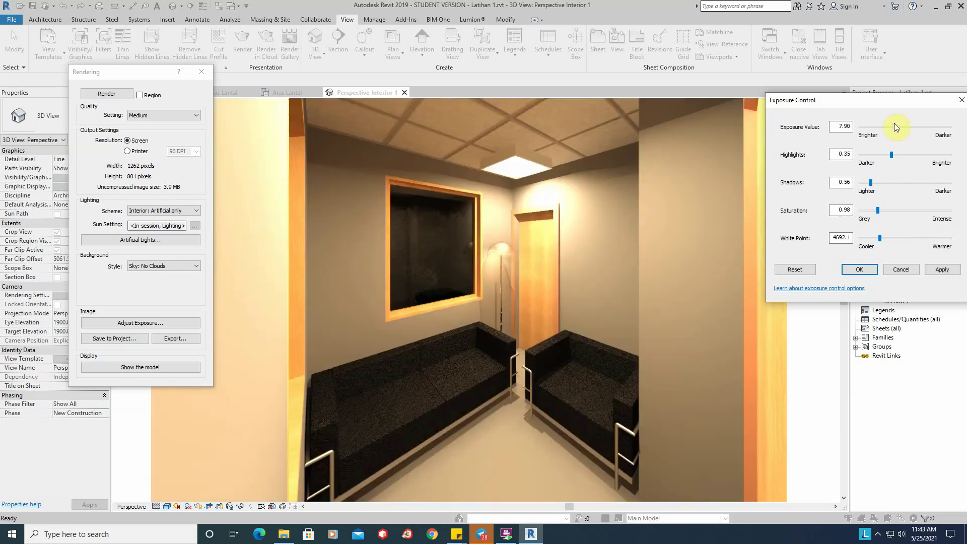
pyautogui.click(940, 270)
pyautogui.moveTo(895, 127); pyautogui.dragTo(899, 127)
pyautogui.click(942, 270)
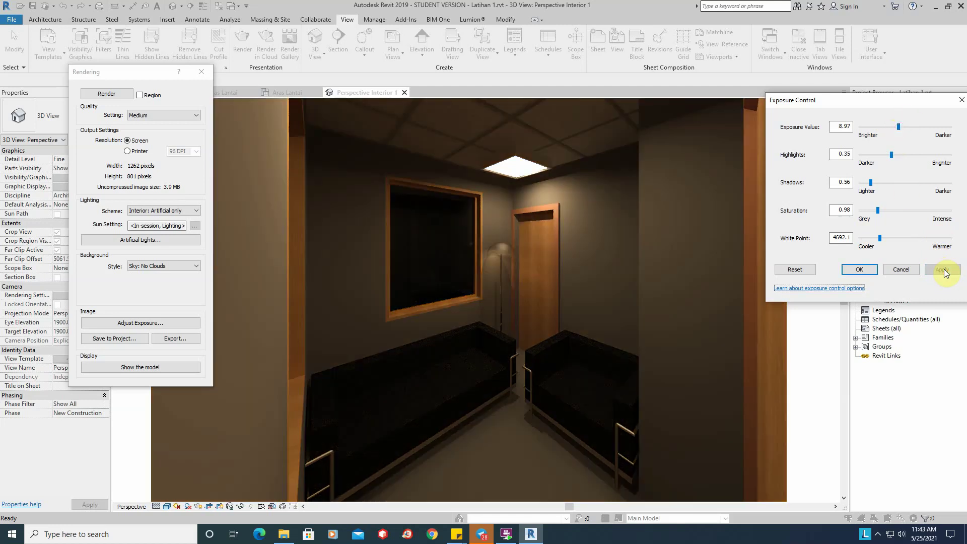
pyautogui.moveTo(897, 127); pyautogui.dragTo(893, 128)
pyautogui.click(946, 267)
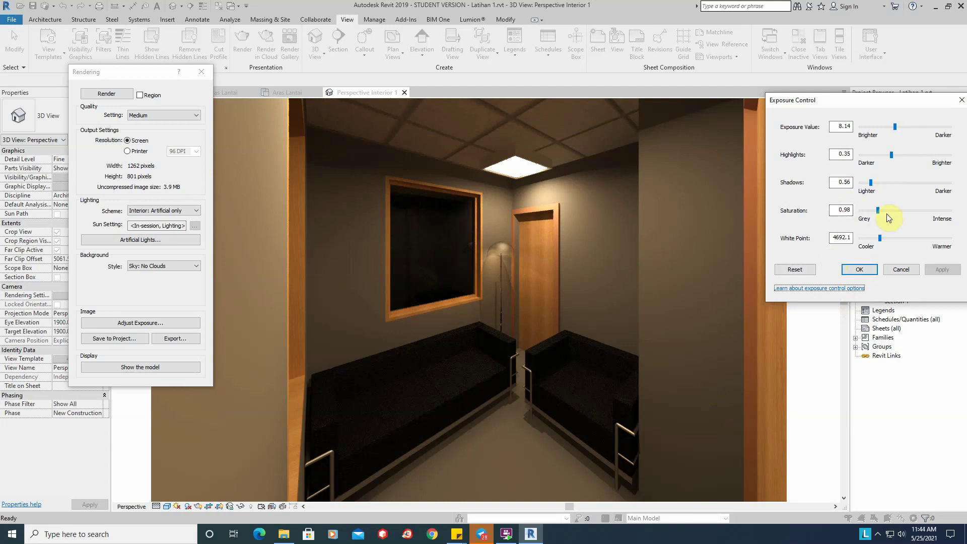
# Reset all exposure settings to their defaults and apply a cooler white point of 4840.4
pyautogui.click(784, 268)
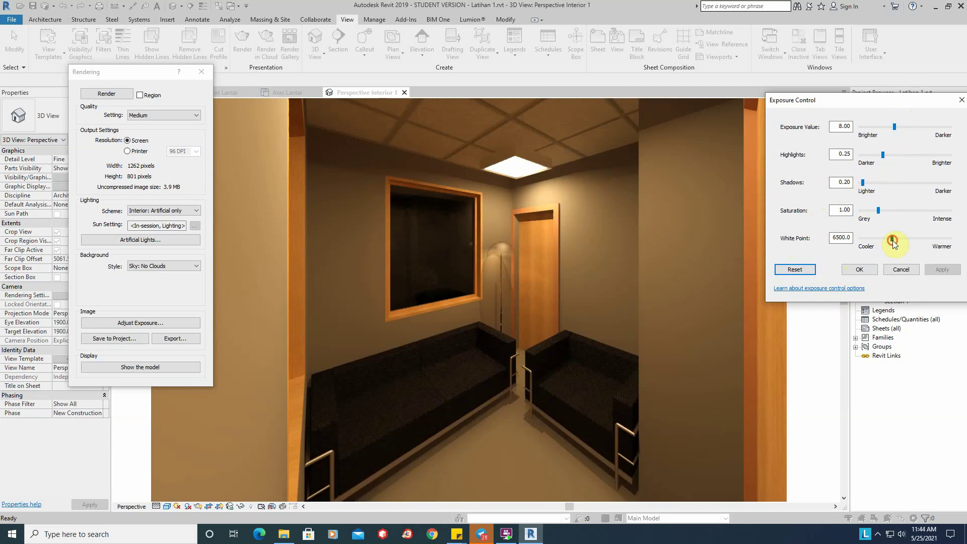
pyautogui.moveTo(892, 238); pyautogui.dragTo(881, 240)
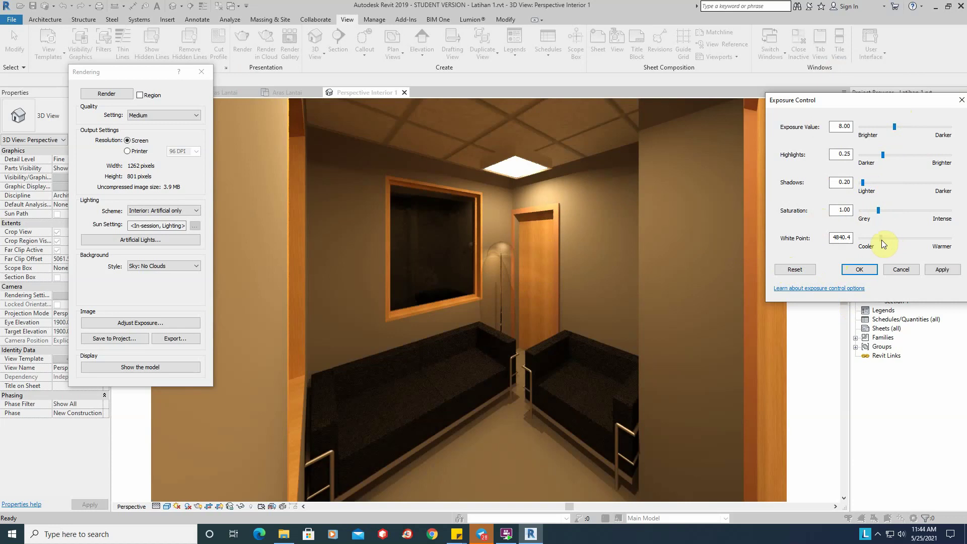
pyautogui.click(941, 269)
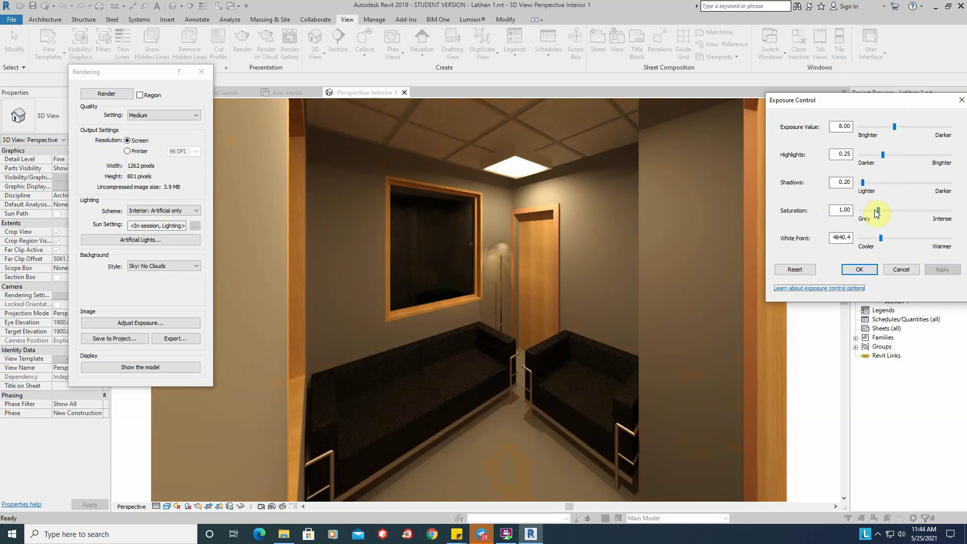
# Set the exposure value to 8.14 and the saturation to 1.07, after trying a saturation of 0.87, and apply the changes
pyautogui.moveTo(879, 211); pyautogui.dragTo(877, 211)
pyautogui.click(939, 269)
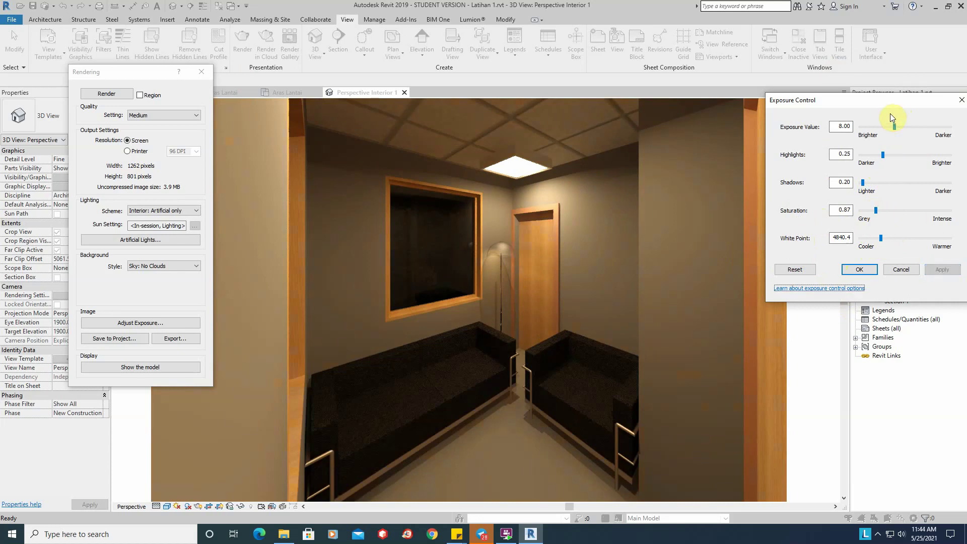
pyautogui.moveTo(896, 128); pyautogui.dragTo(895, 127)
pyautogui.click(942, 268)
pyautogui.click(945, 269)
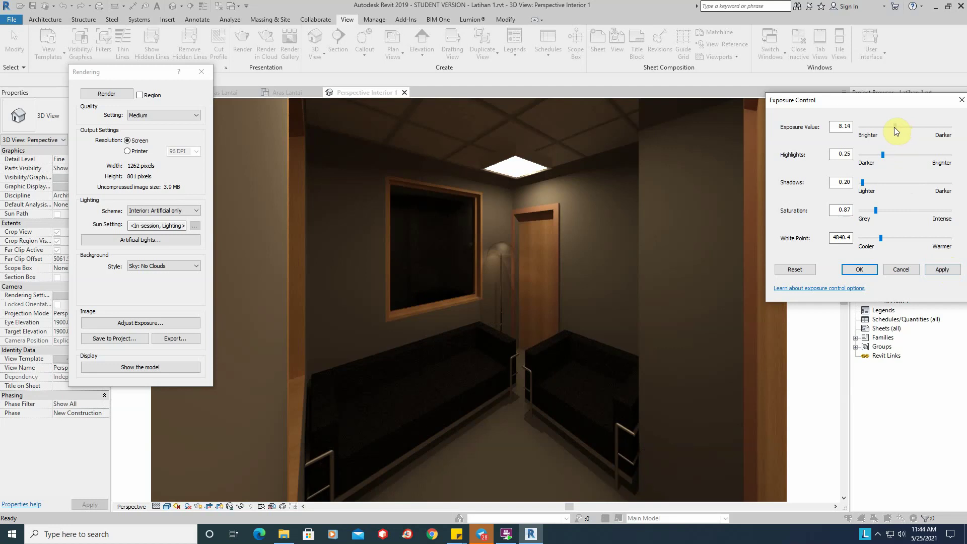
pyautogui.click(947, 269)
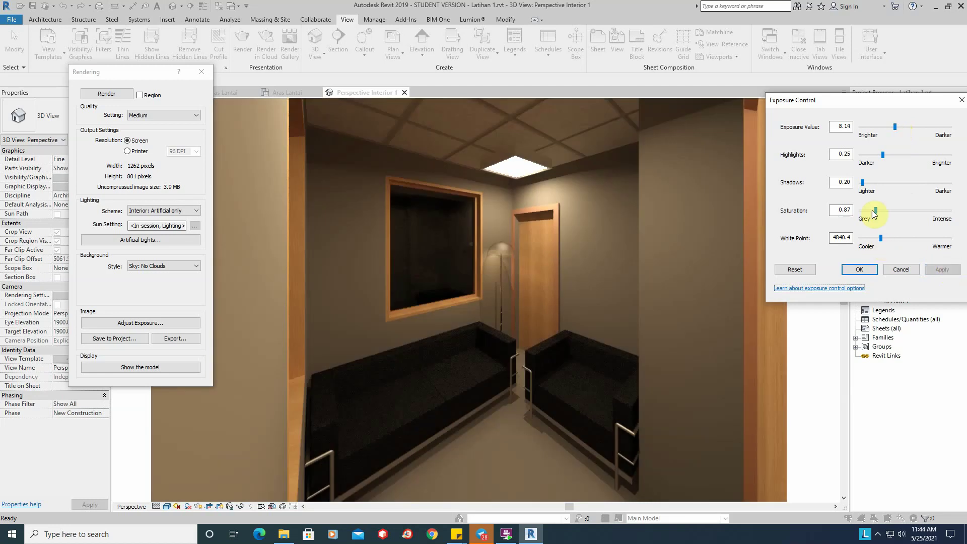
pyautogui.moveTo(876, 211); pyautogui.dragTo(879, 210)
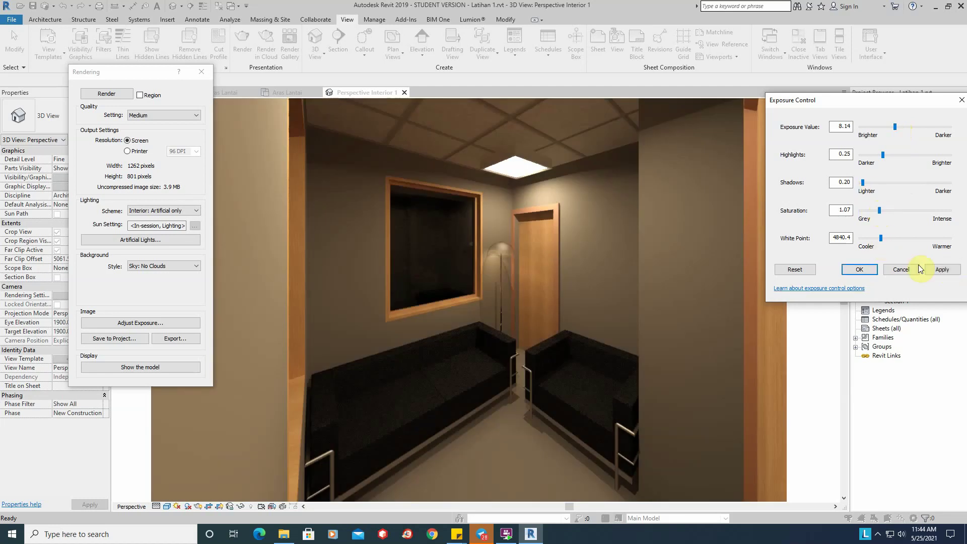
pyautogui.click(936, 269)
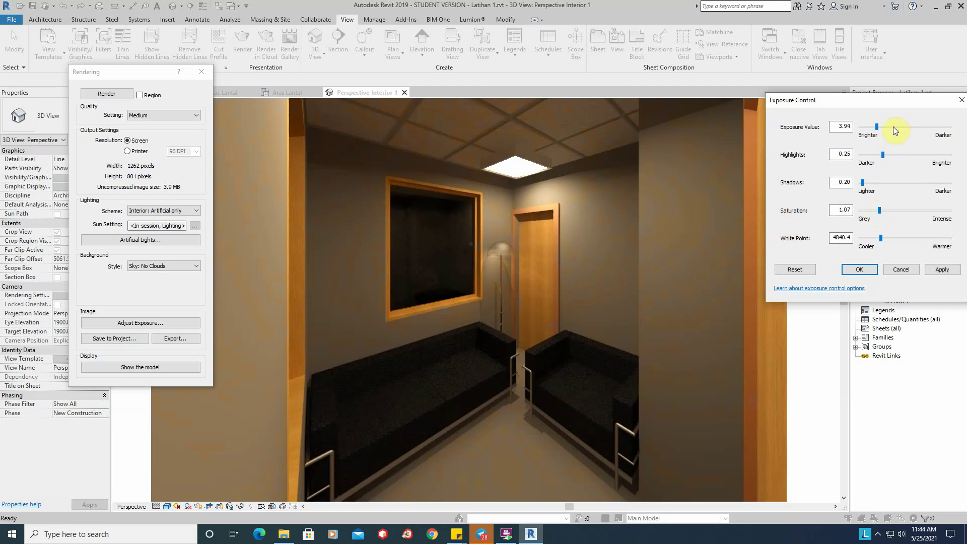
# Try exposure values of 9.08 and 8.49 on the rendered interior image, applying each one
pyautogui.moveTo(896, 127); pyautogui.dragTo(900, 127)
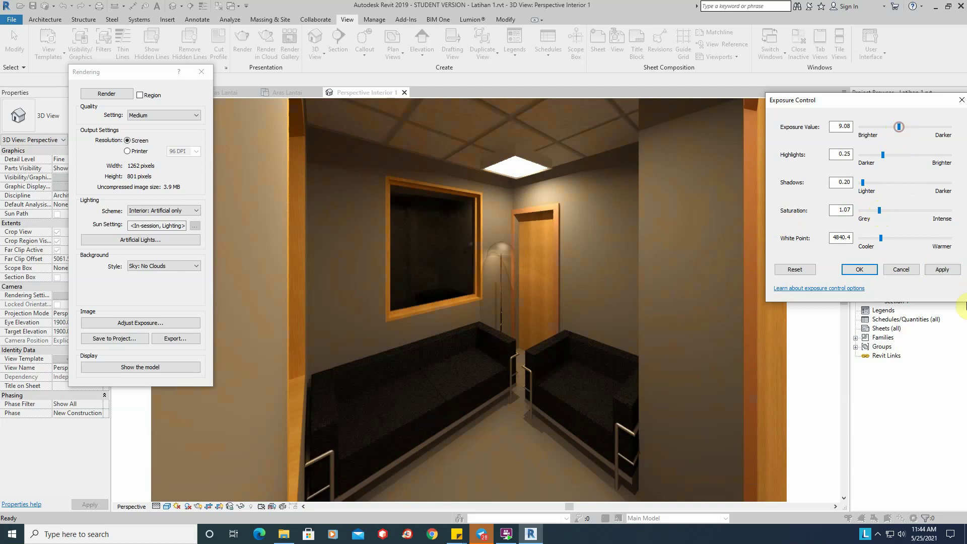
pyautogui.click(938, 268)
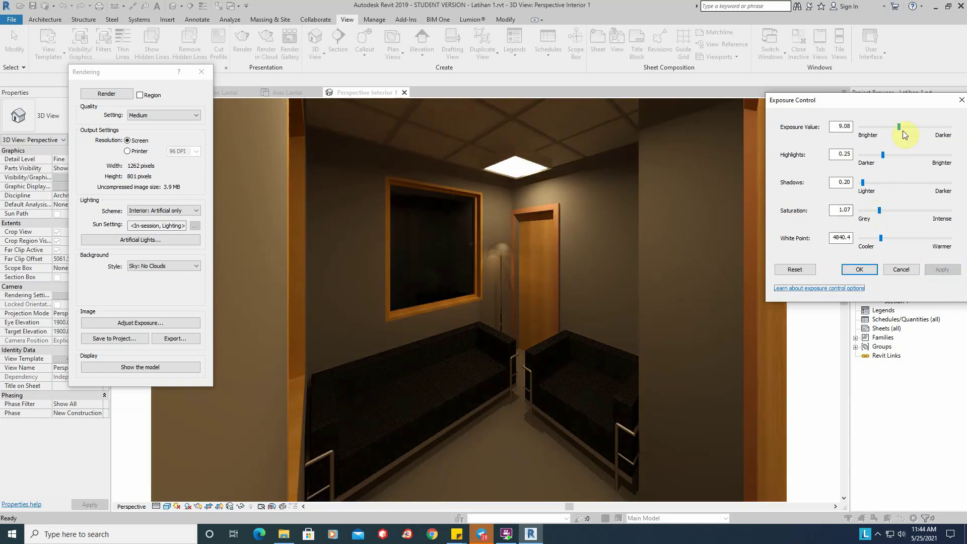
pyautogui.click(899, 129)
pyautogui.moveTo(899, 130); pyautogui.dragTo(895, 128)
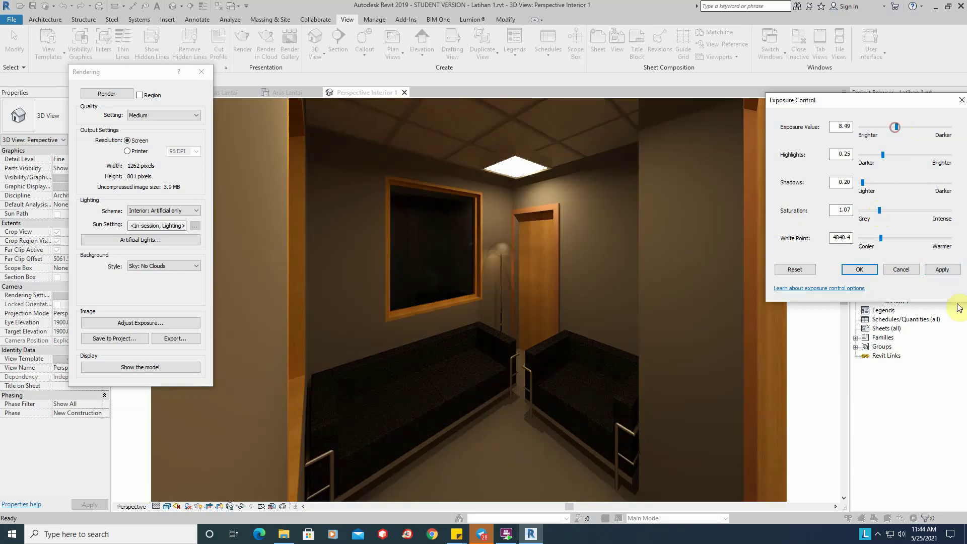
pyautogui.click(943, 271)
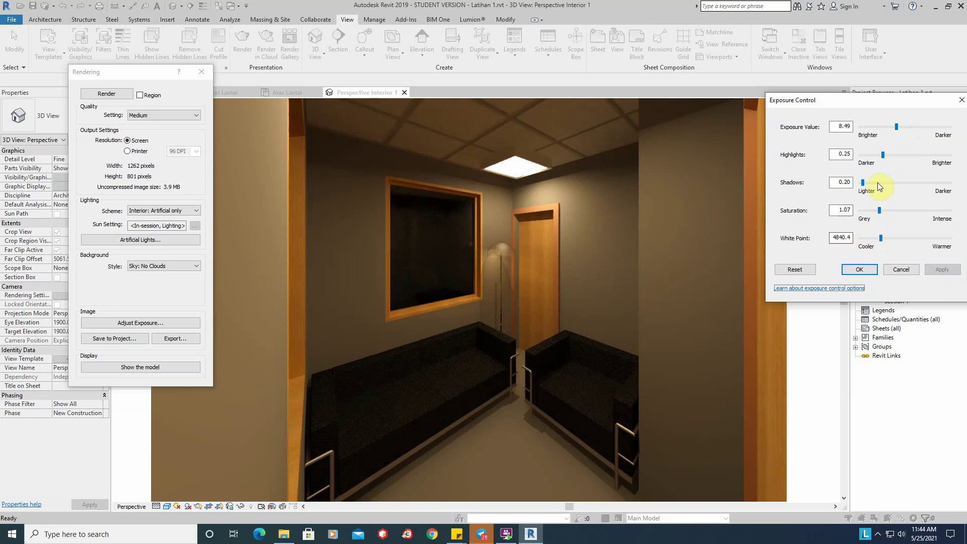
# Try exposure values of 6.02, 7.43 and 8.73 on the rendered interior image, applying each one
pyautogui.moveTo(896, 126); pyautogui.dragTo(885, 127)
pyautogui.click(940, 271)
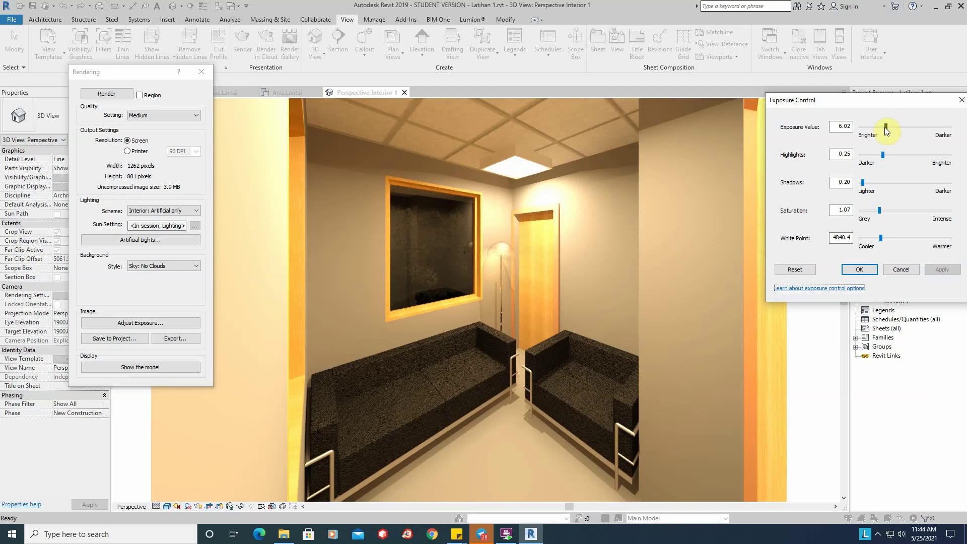
pyautogui.moveTo(886, 126); pyautogui.dragTo(891, 127)
pyautogui.click(942, 269)
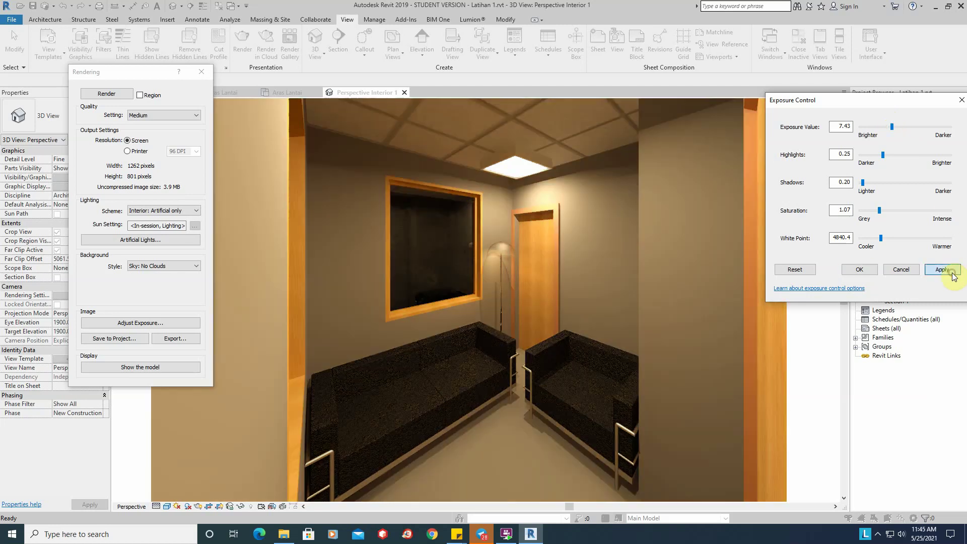
pyautogui.moveTo(891, 125); pyautogui.dragTo(896, 126)
pyautogui.click(943, 269)
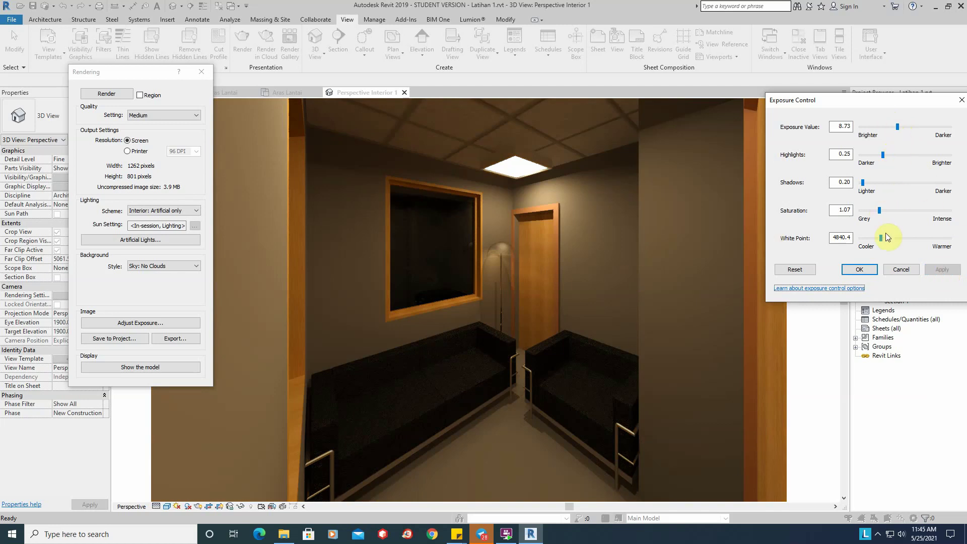
# Set the white point to 5359.6 and the exposure value to 8.26, and accept the exposure settings
pyautogui.moveTo(885, 234); pyautogui.dragTo(884, 238)
pyautogui.click(935, 269)
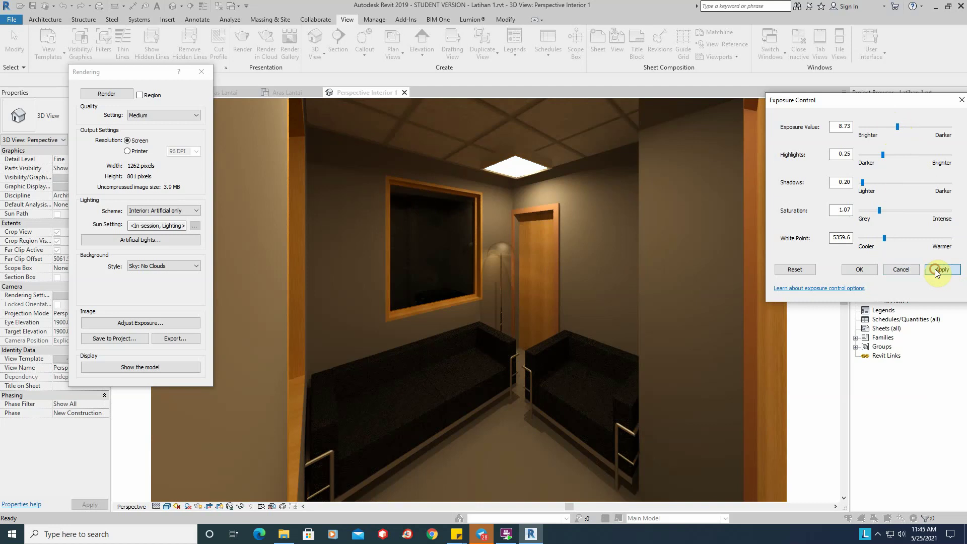
pyautogui.moveTo(896, 128); pyautogui.dragTo(893, 128)
pyautogui.click(947, 270)
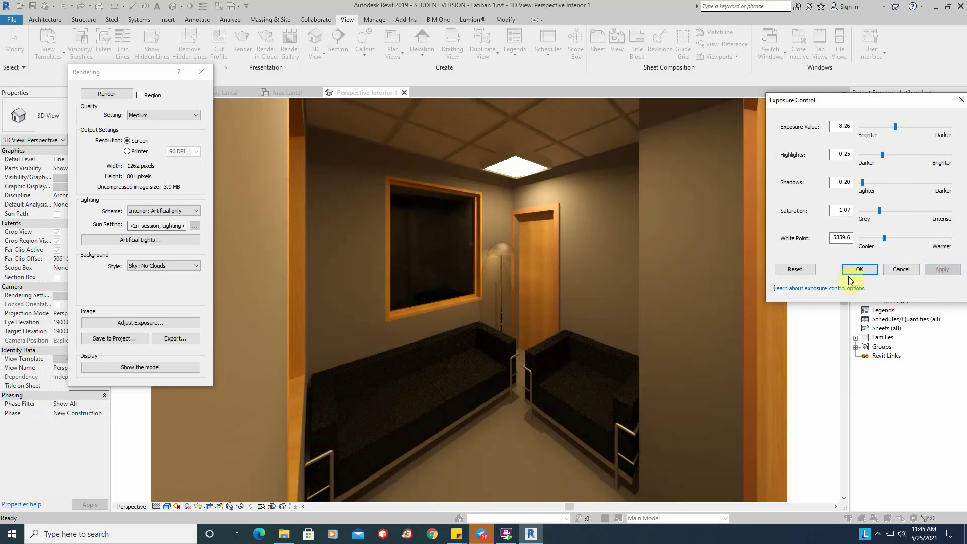
pyautogui.click(848, 270)
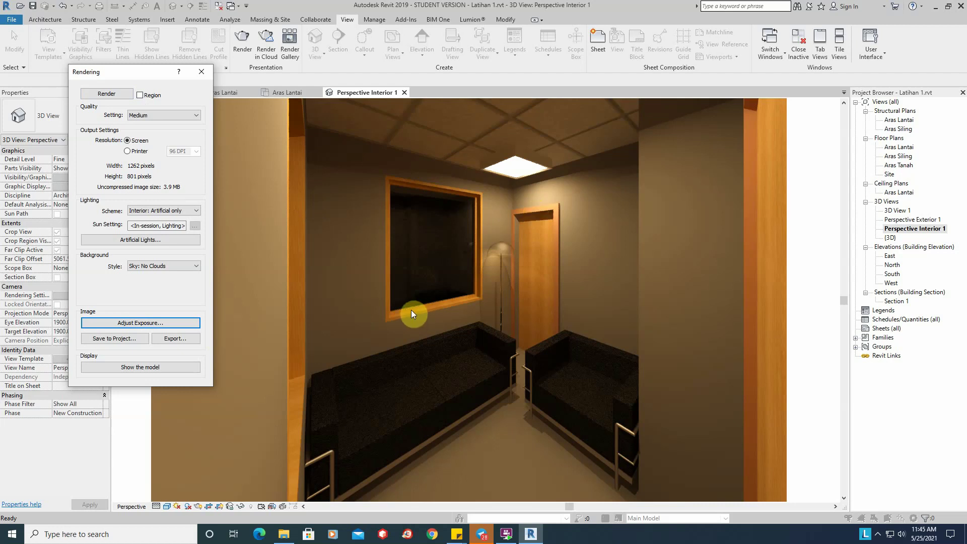
# Save the rendered image to the project under the name "Perspective Interior Rendering"
pyautogui.click(113, 339)
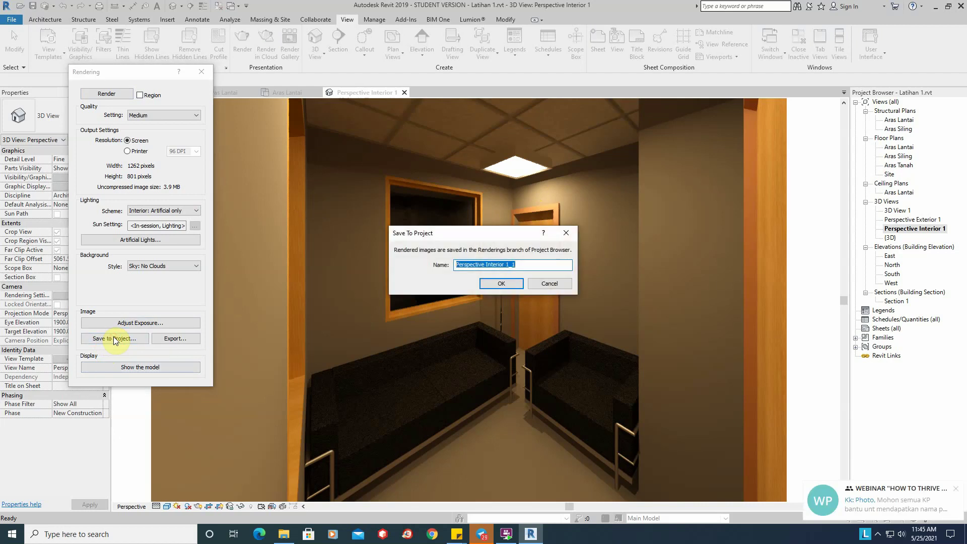
pyautogui.click(959, 487)
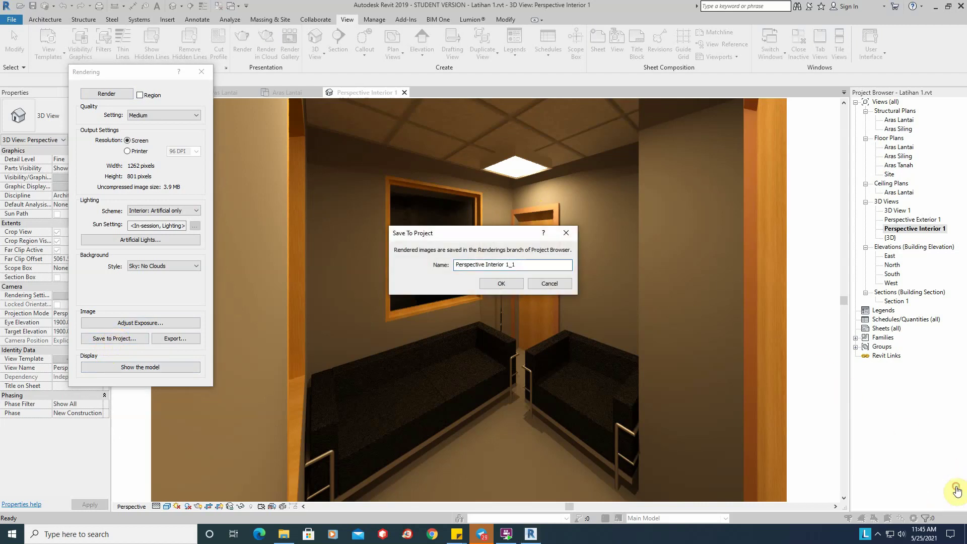
pyautogui.click(515, 264)
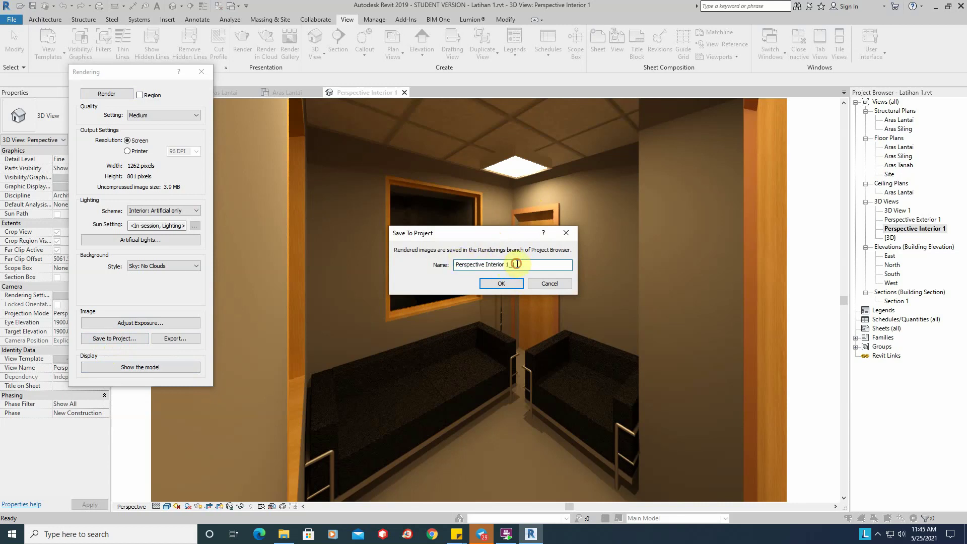
pyautogui.press('BackSpace')
pyautogui.press('BackSpace')
pyautogui.write('Rendering')
pyautogui.click(498, 285)
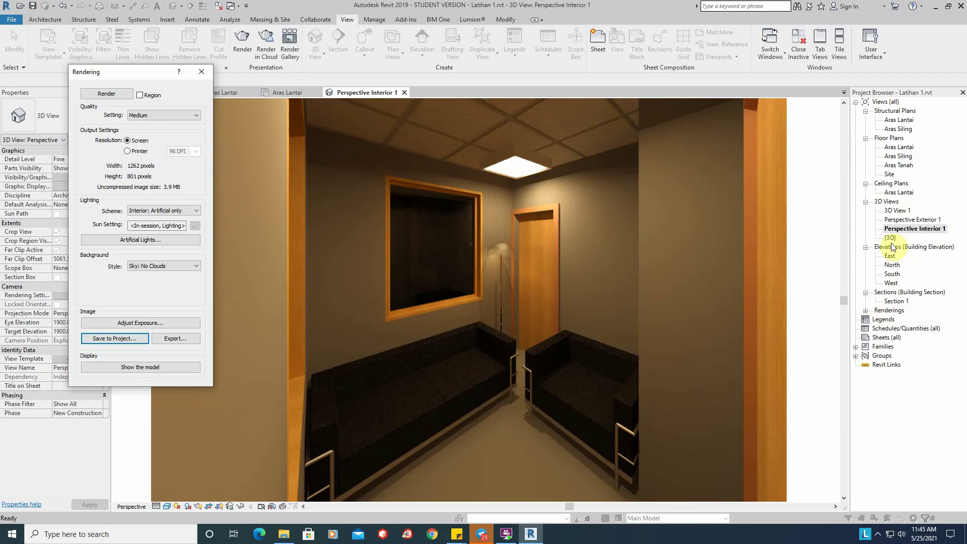
# Open the saved Perspective Interior Rendering from the project's Renderings branch
pyautogui.click(866, 311)
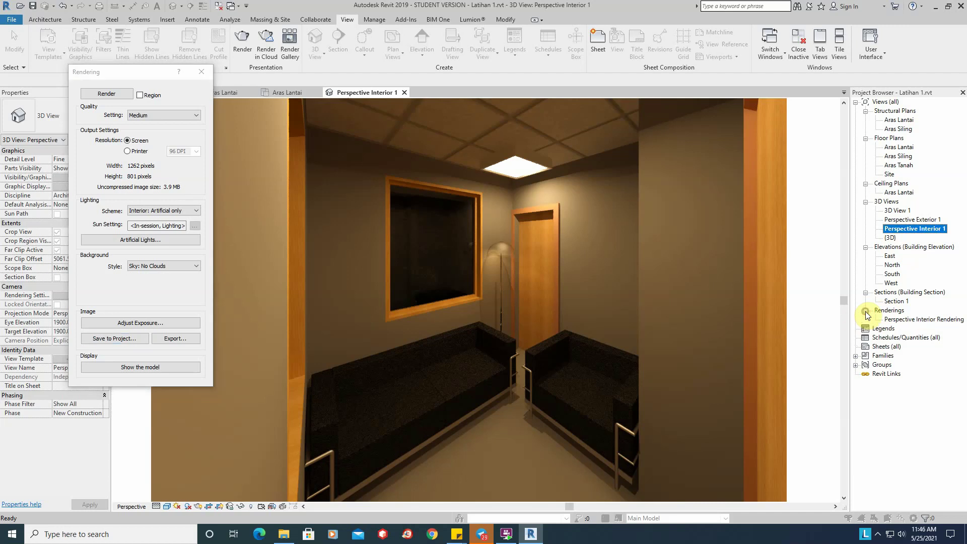
pyautogui.click(937, 321)
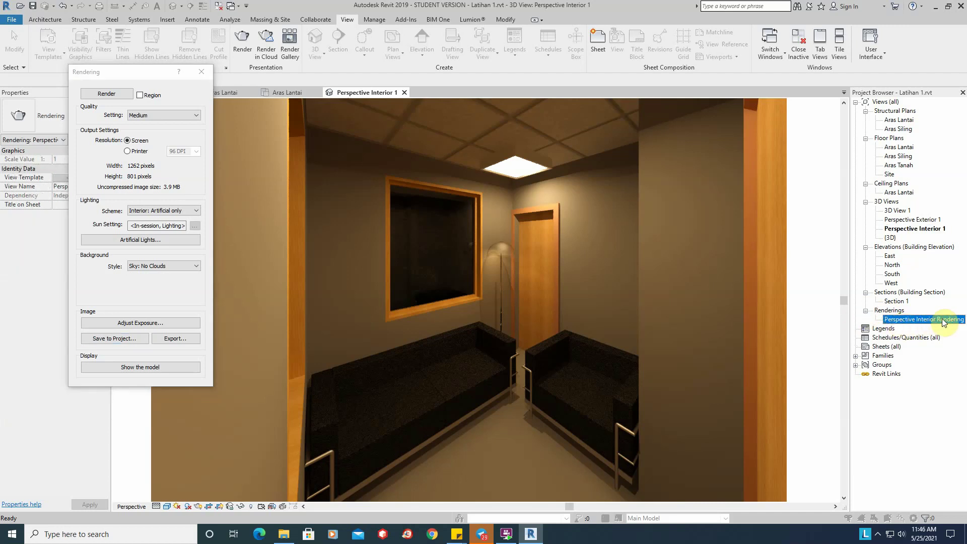
pyautogui.doubleClick(929, 321)
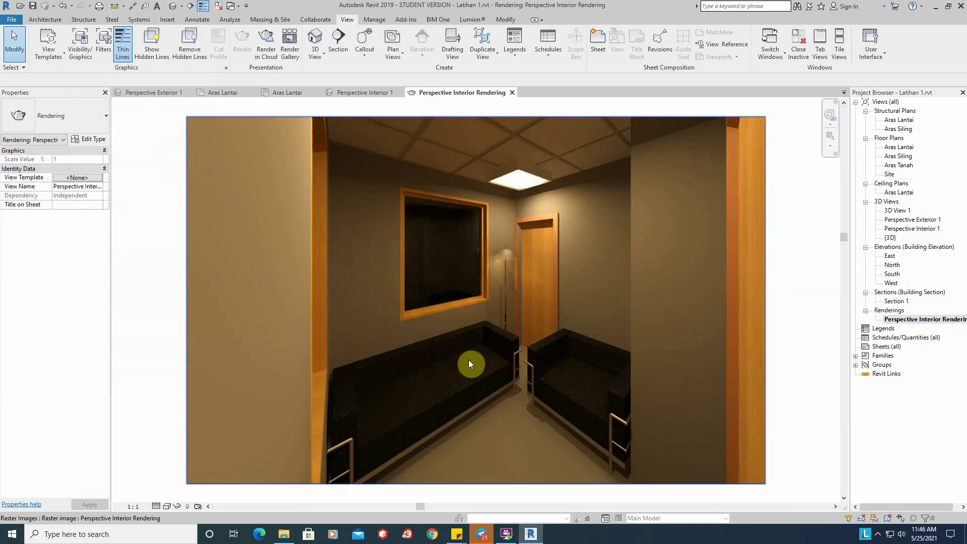
# Inspect the saved raster image and compare it with the Perspective Interior 1 view
pyautogui.click(544, 233)
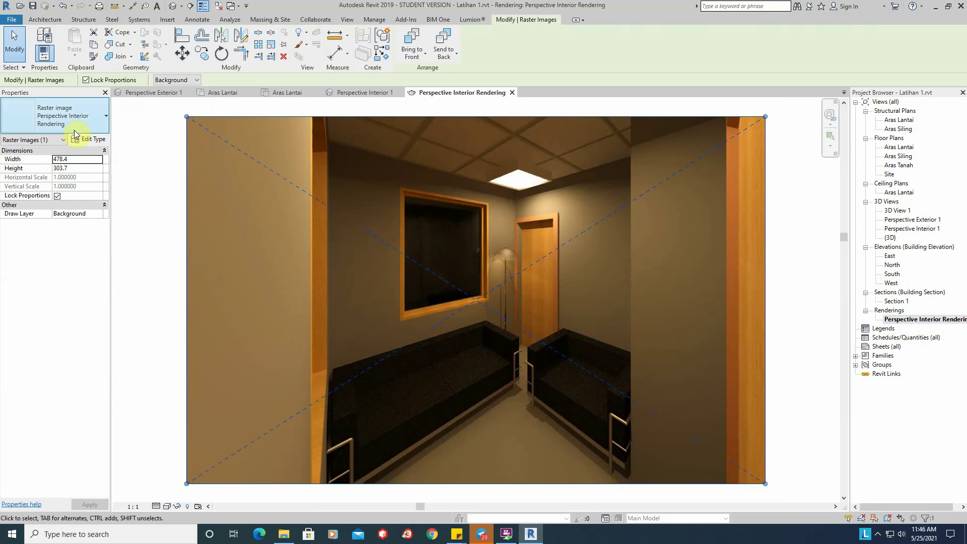
pyautogui.click(364, 93)
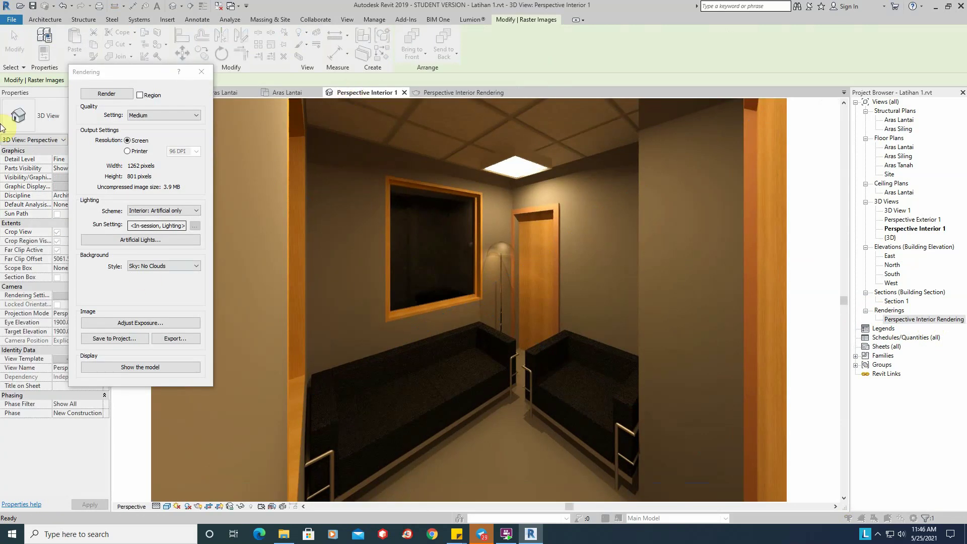
pyautogui.click(466, 94)
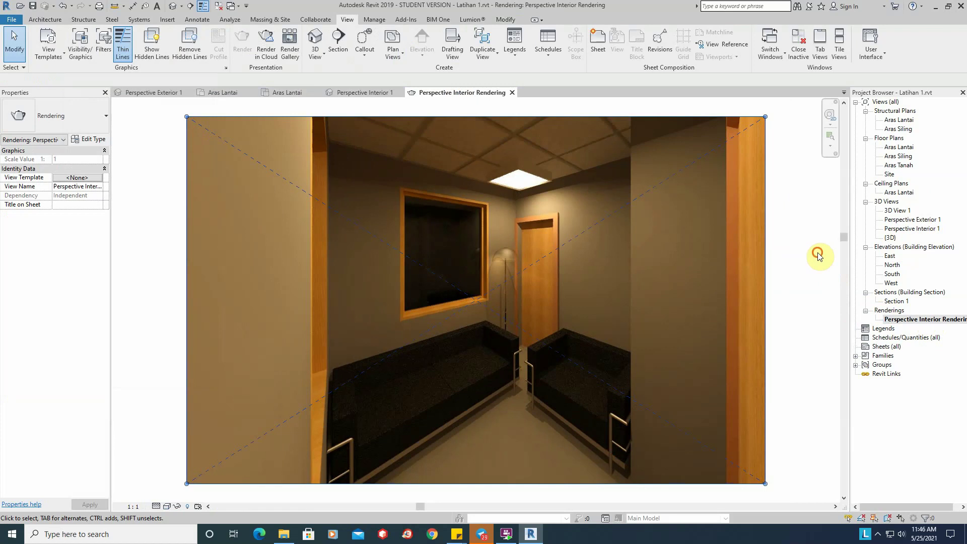
pyautogui.click(664, 258)
pyautogui.click(796, 198)
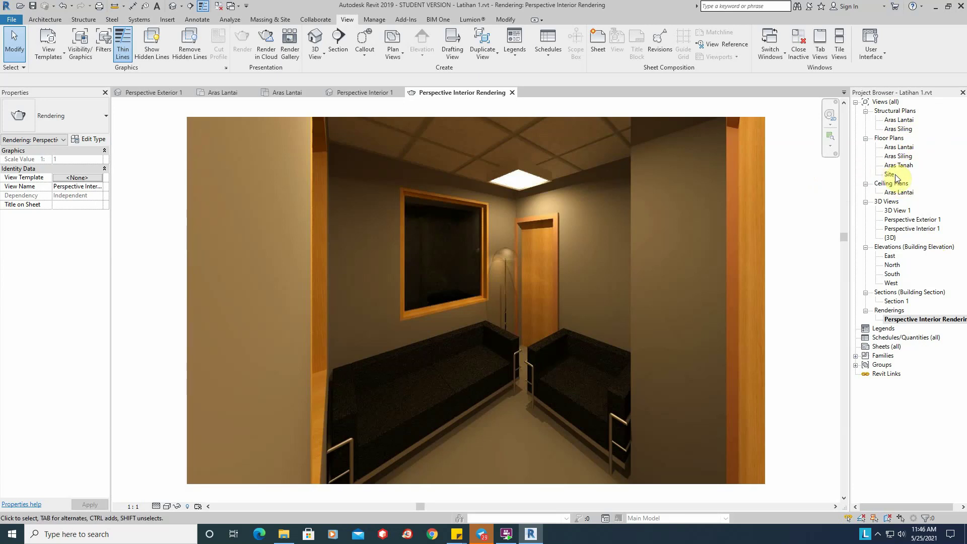
# Open the Perspective Exterior 1 view and display it in the Shaded visual style
pyautogui.doubleClick(911, 220)
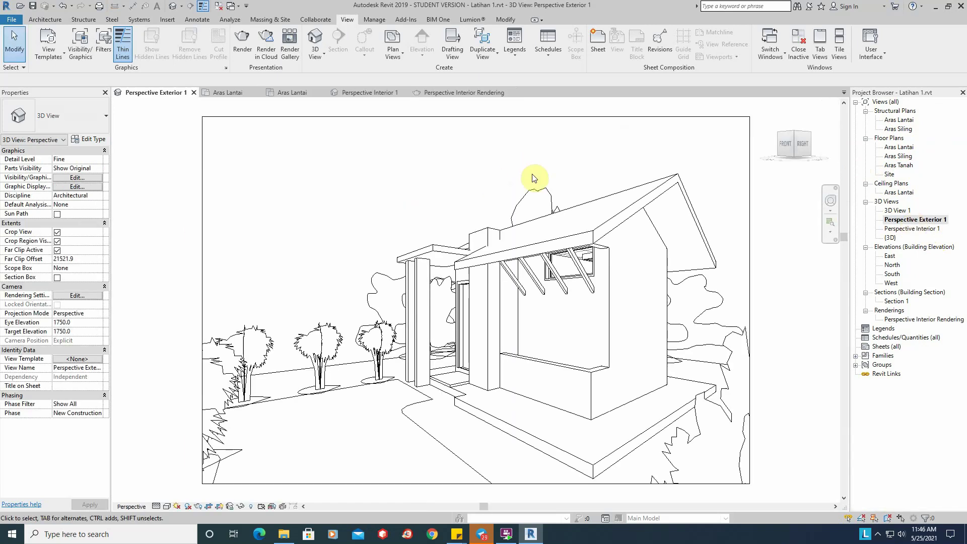
pyautogui.click(166, 506)
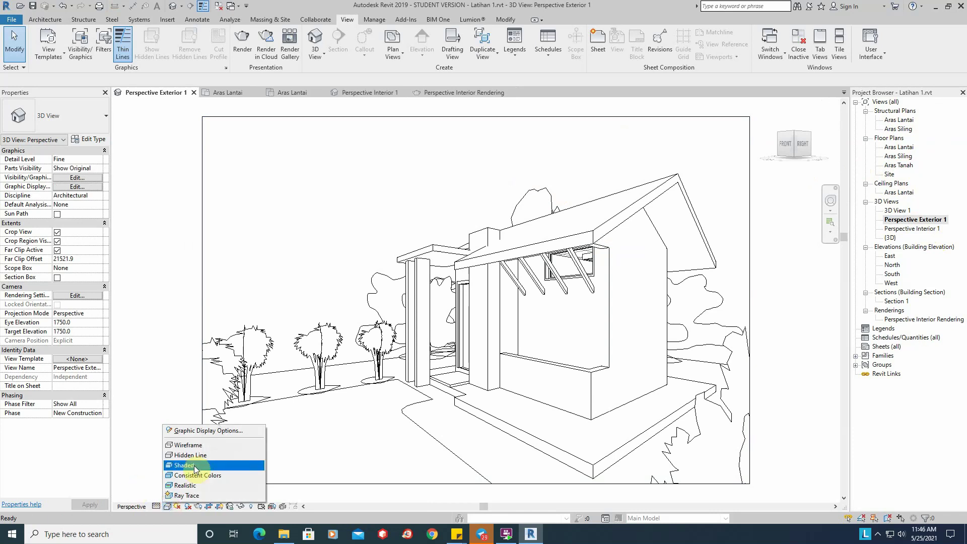
pyautogui.click(195, 466)
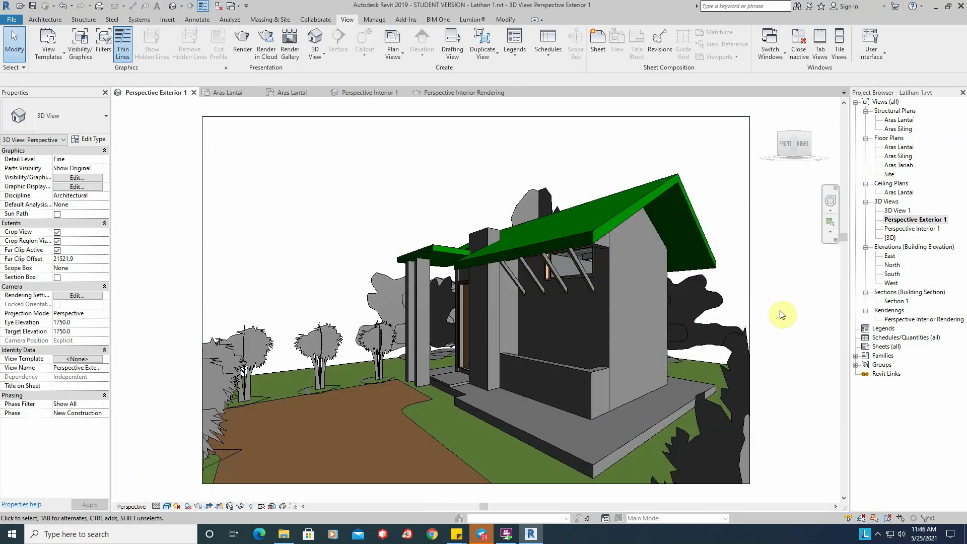
pyautogui.click(751, 278)
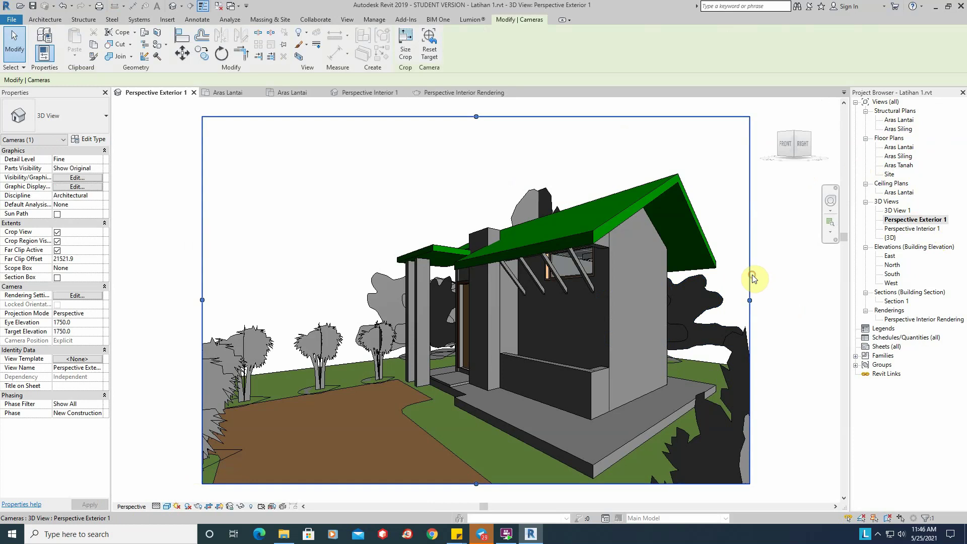
pyautogui.scroll(1, 774, 293)
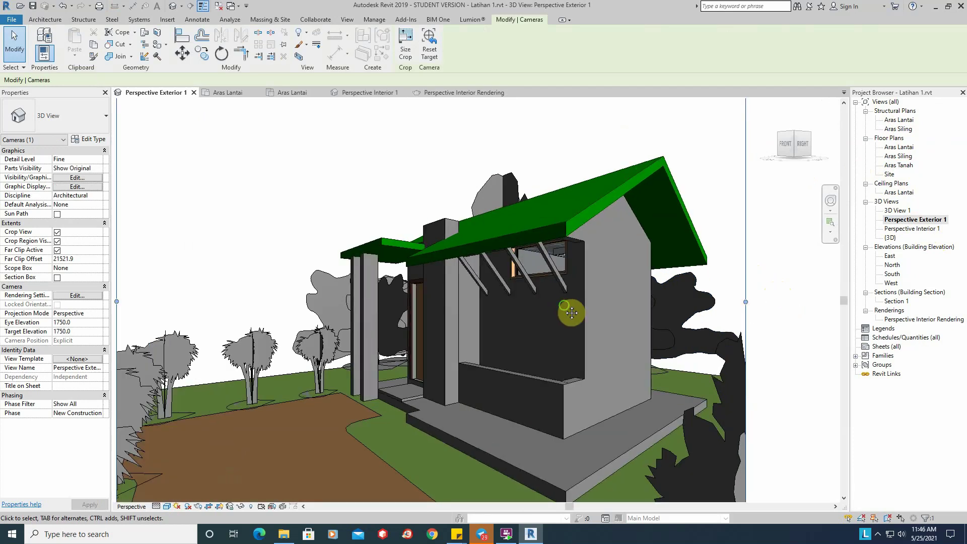
pyautogui.moveTo(572, 312); pyautogui.dragTo(618, 300, button='middle')
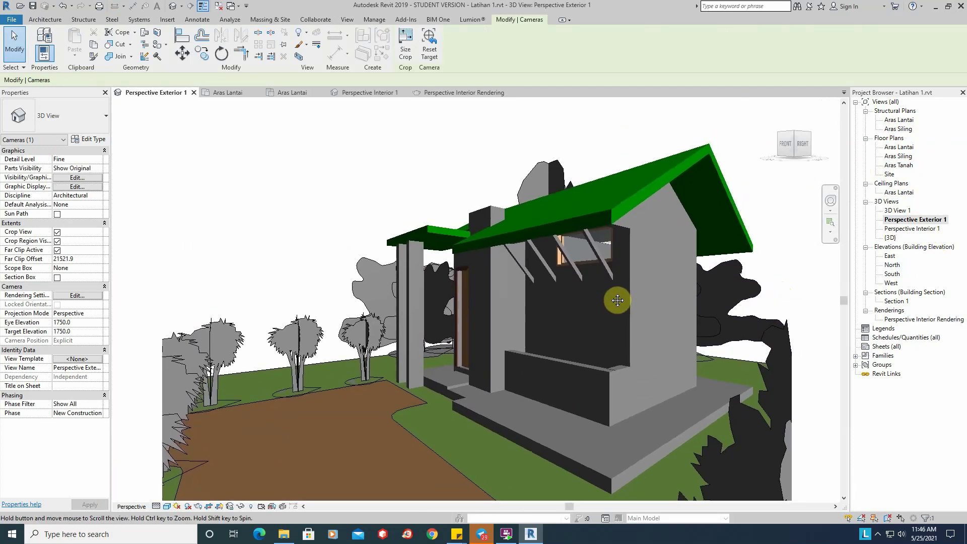
pyautogui.click(817, 294)
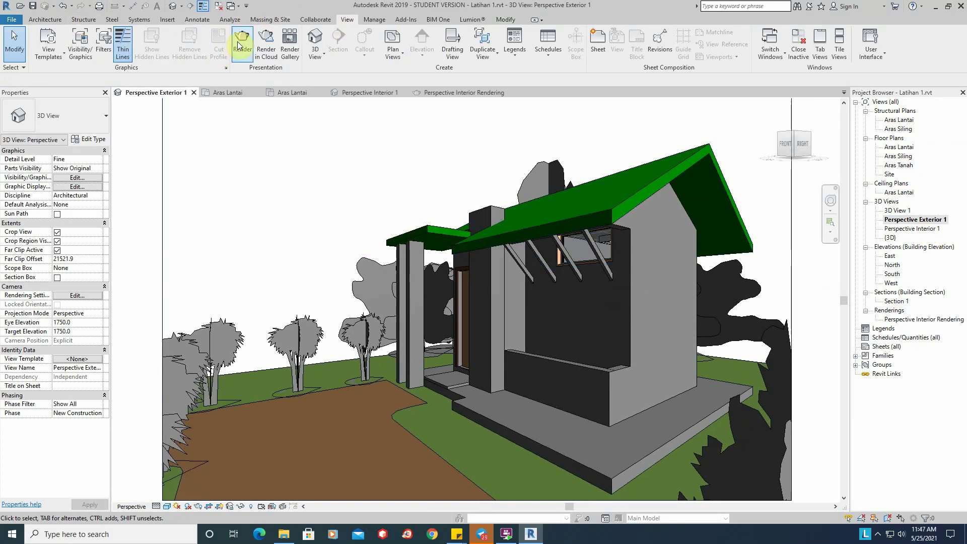
# Open the rendering settings for the exterior view and choose Medium quality with the Exterior: Sun only lighting scheme
pyautogui.click(240, 46)
pyautogui.click(162, 114)
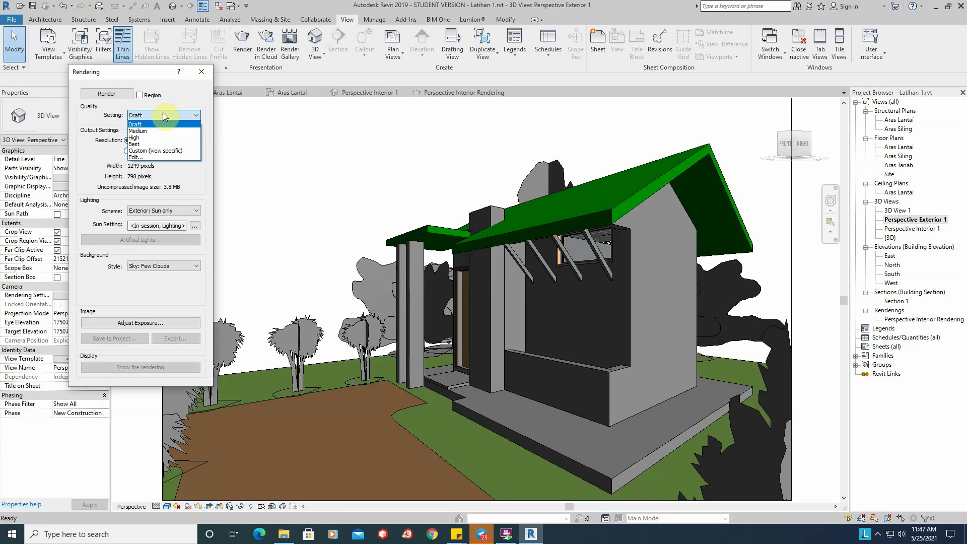
pyautogui.click(158, 130)
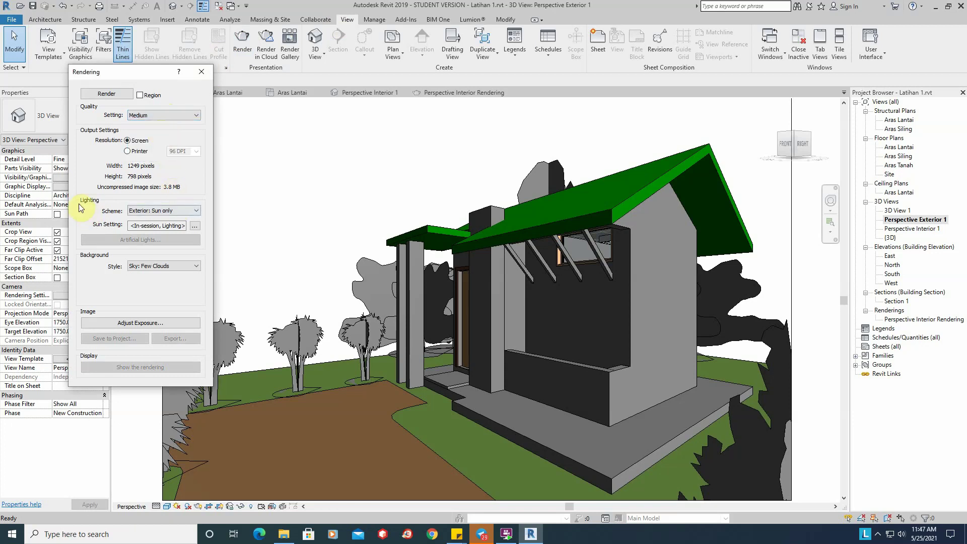
pyautogui.click(183, 211)
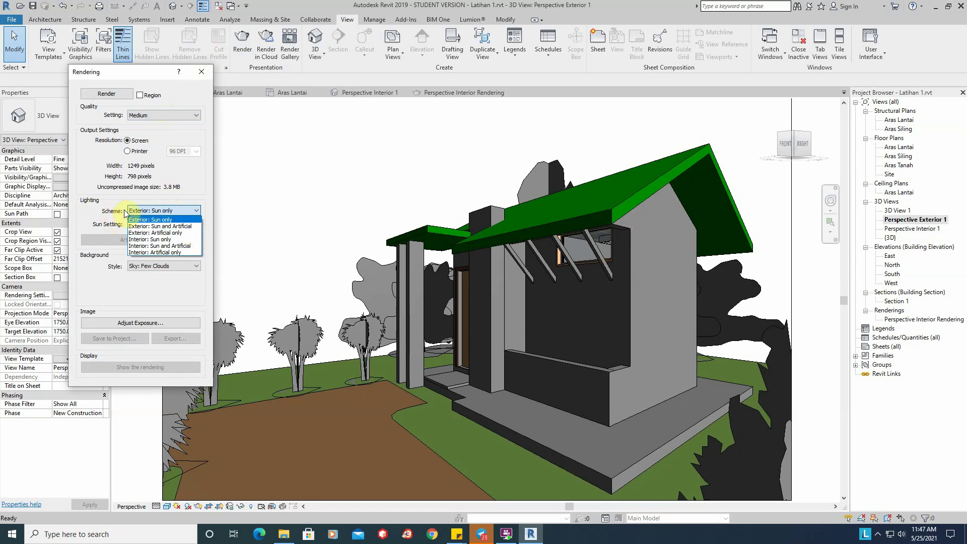
pyautogui.click(175, 220)
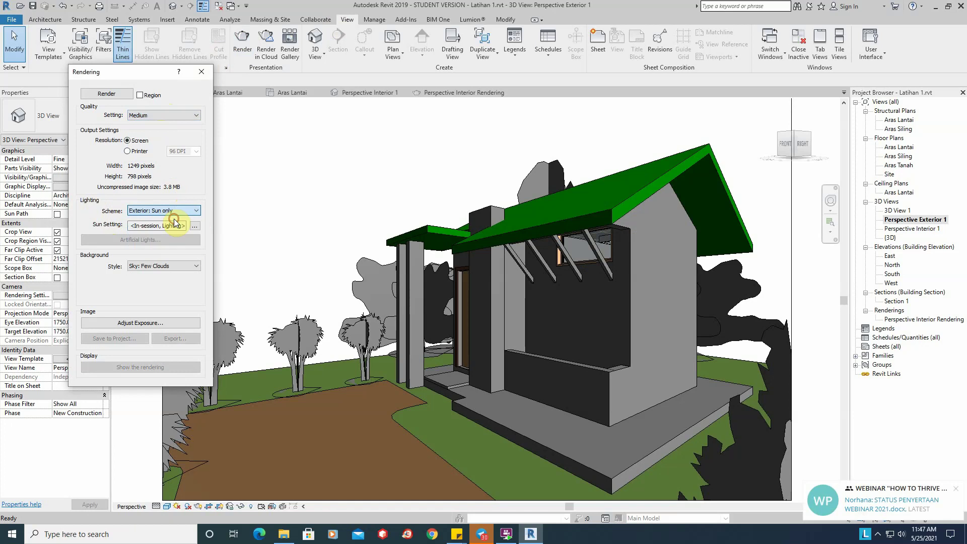
# Dismiss the chat notification and set the rendering background style to Sky: Cloudy
pyautogui.click(956, 489)
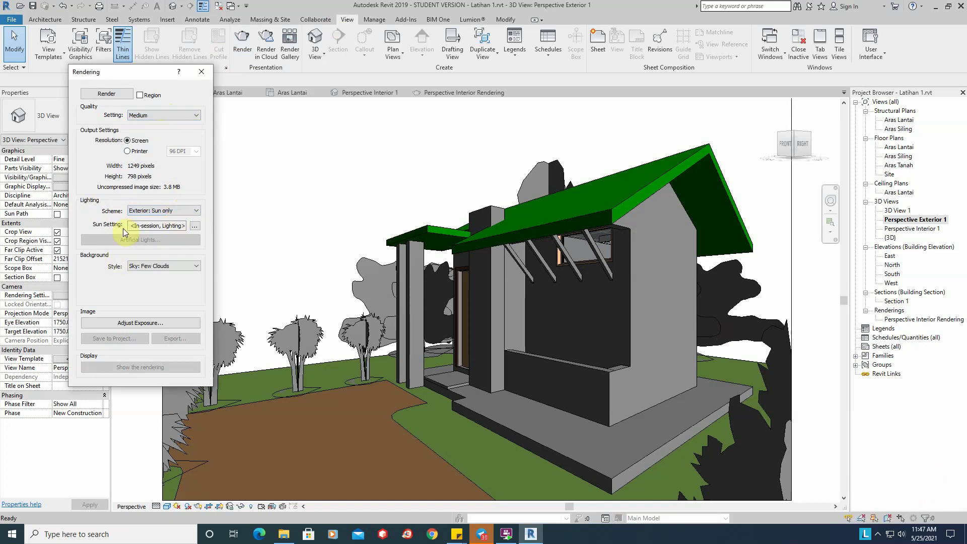
pyautogui.click(151, 267)
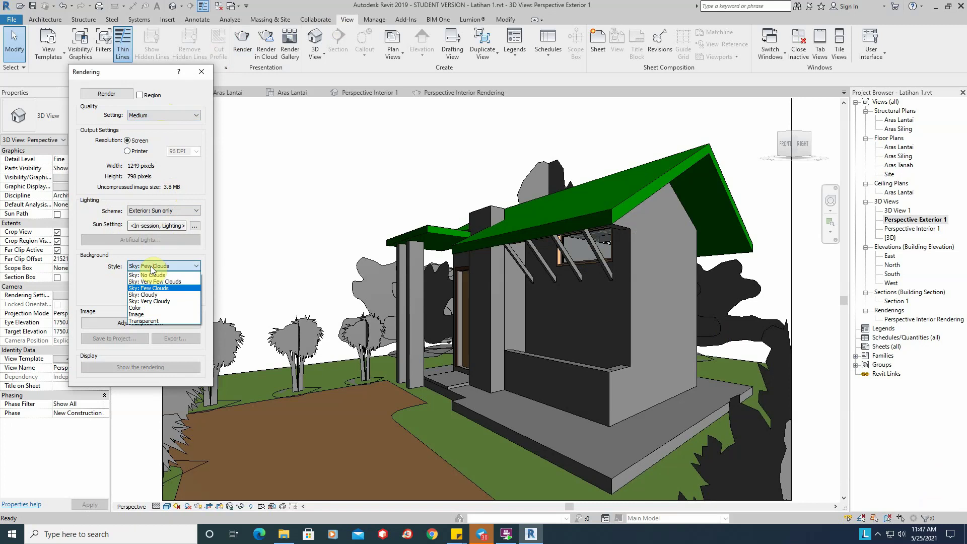
pyautogui.click(180, 295)
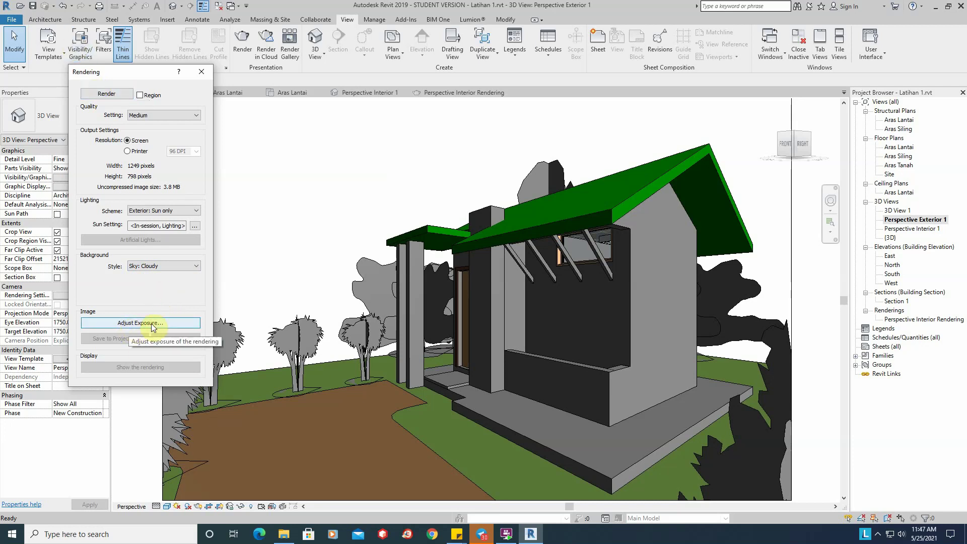
# Render the exterior view, close the rendering settings and turn on shadows in Perspective Exterior 1
pyautogui.click(107, 95)
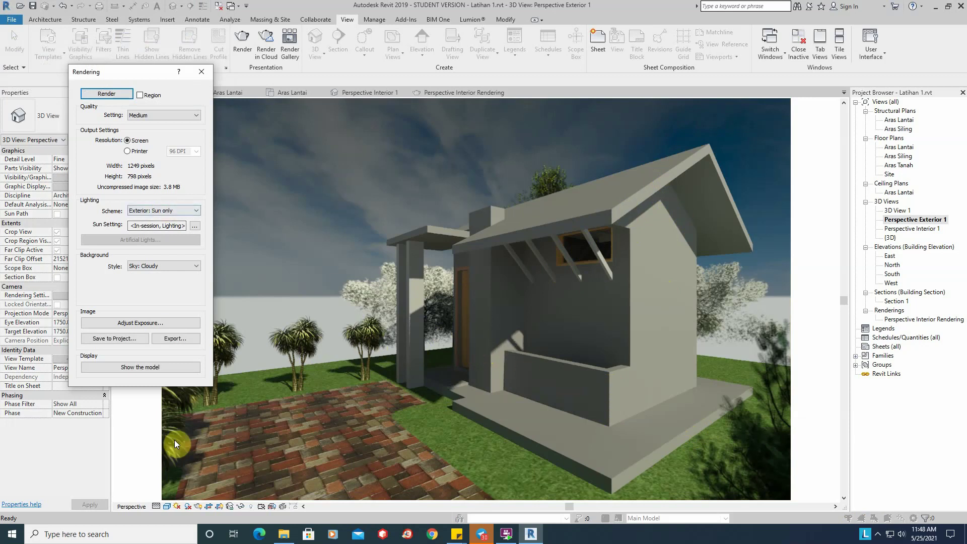
pyautogui.click(186, 507)
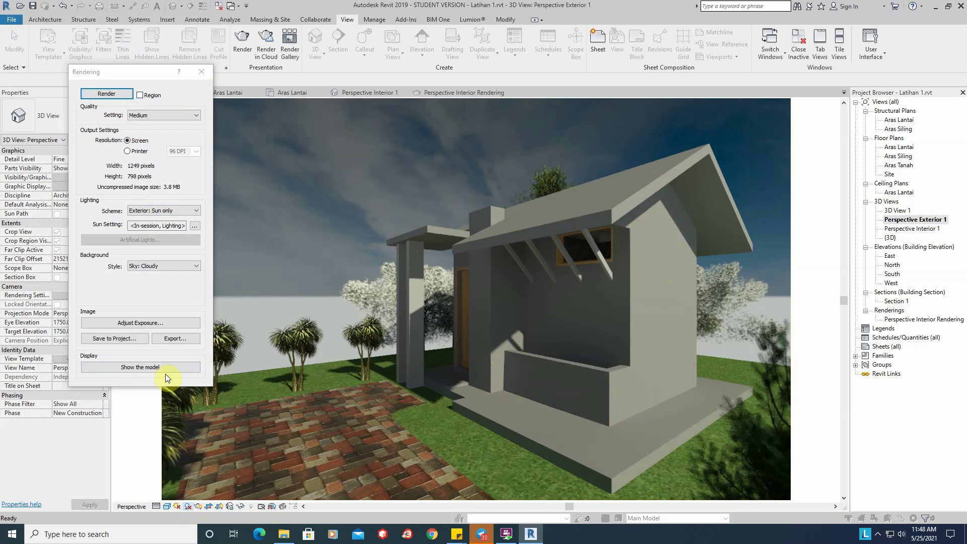
pyautogui.click(200, 73)
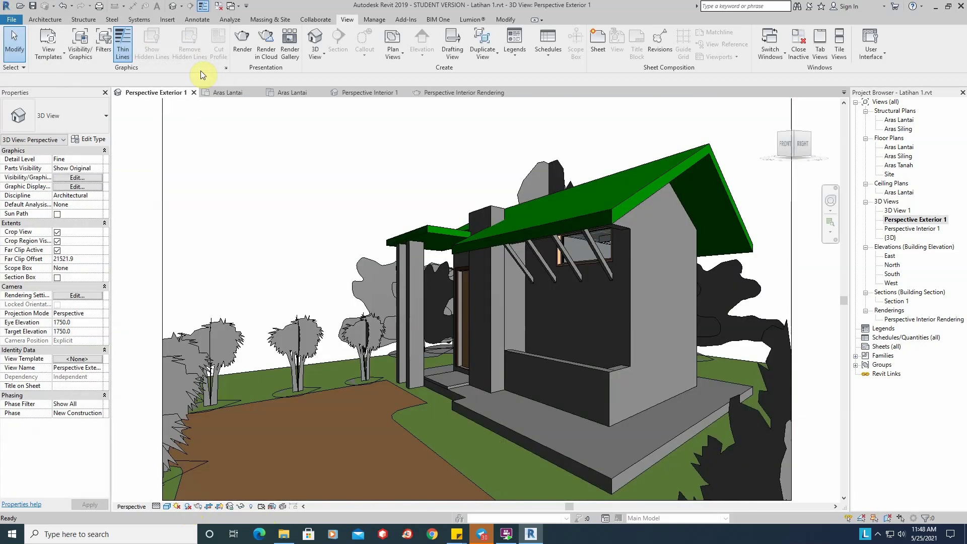
pyautogui.click(187, 506)
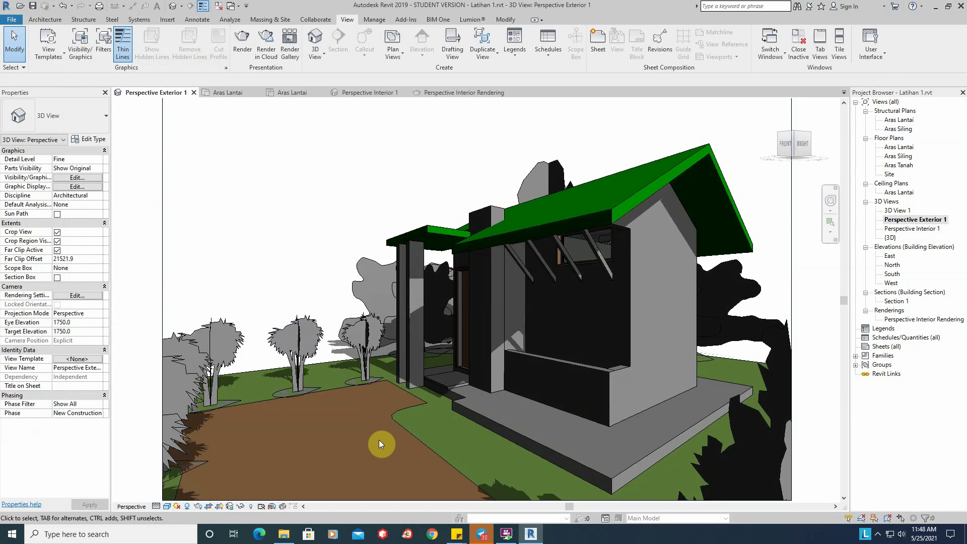
# Reopen the rendering settings without saving the project and render the shadowed exterior view again
pyautogui.click(248, 46)
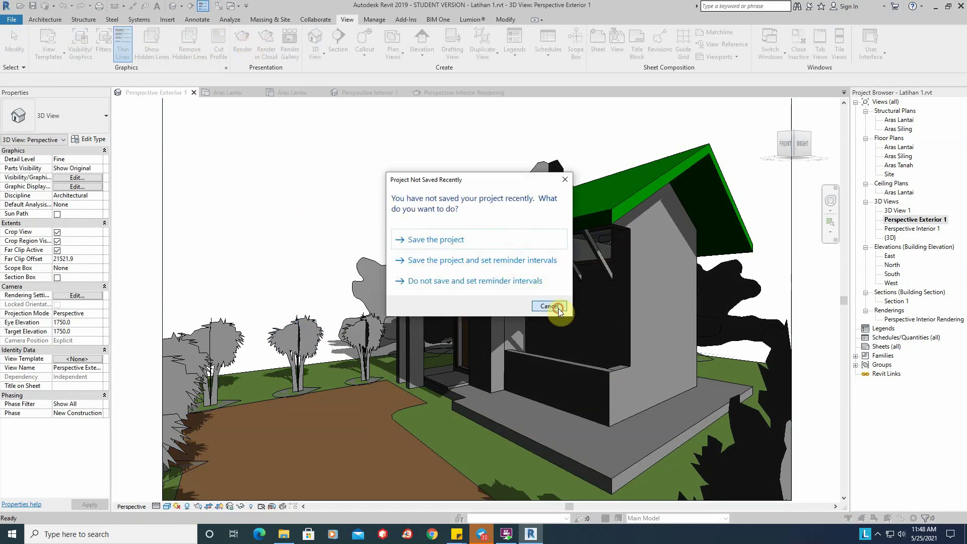
pyautogui.click(558, 308)
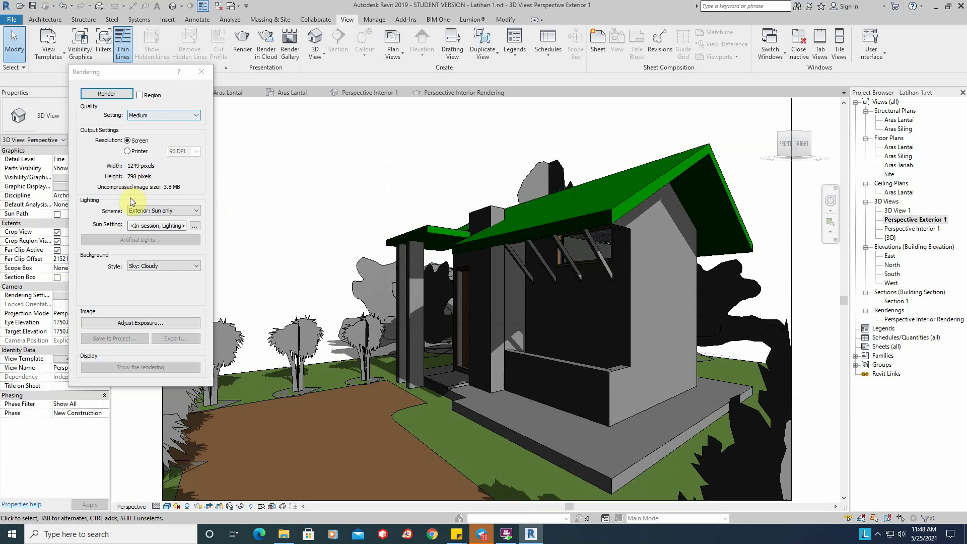
pyautogui.click(115, 95)
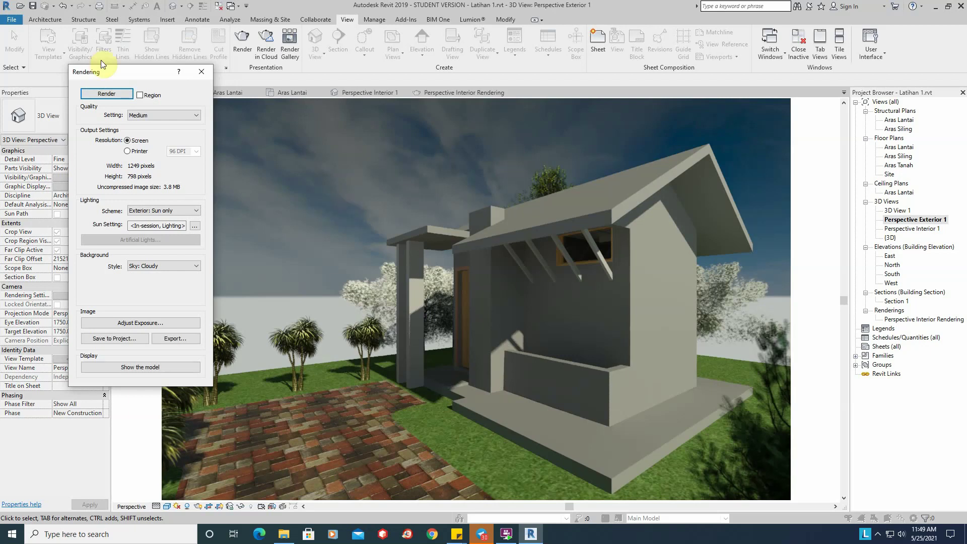
# Adjust the exterior rendering's exposure value, trying 11.68 before applying 13.69
pyautogui.moveTo(138, 75); pyautogui.dragTo(98, 52)
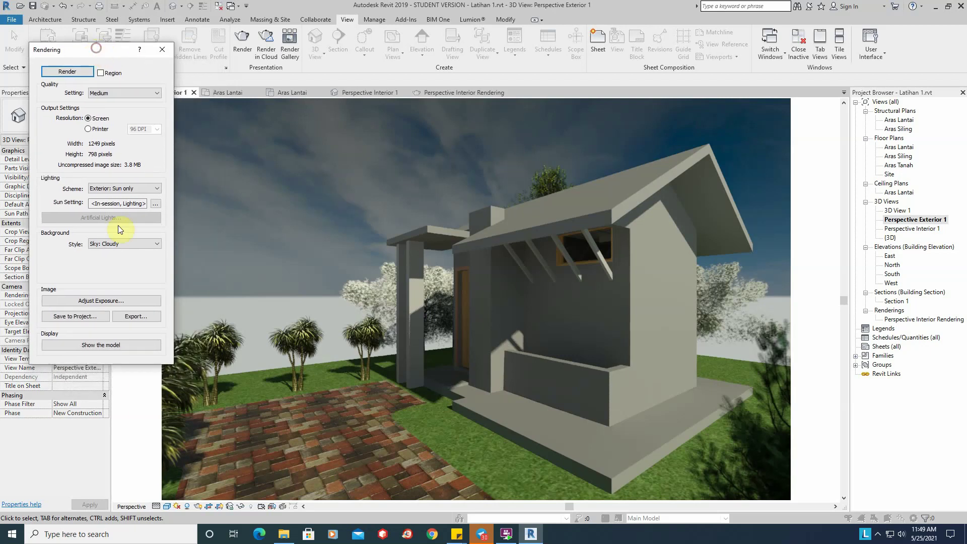
pyautogui.click(100, 301)
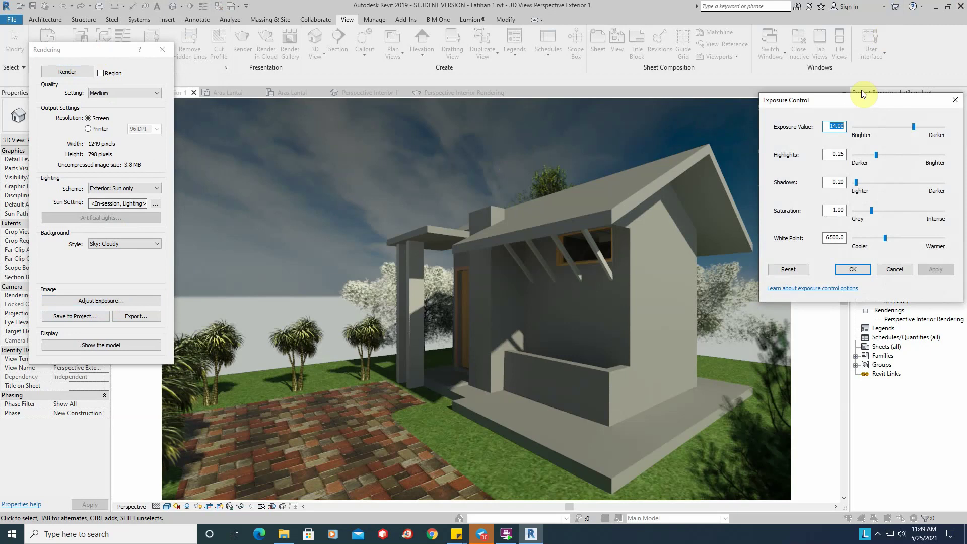
pyautogui.moveTo(864, 101); pyautogui.dragTo(854, 62)
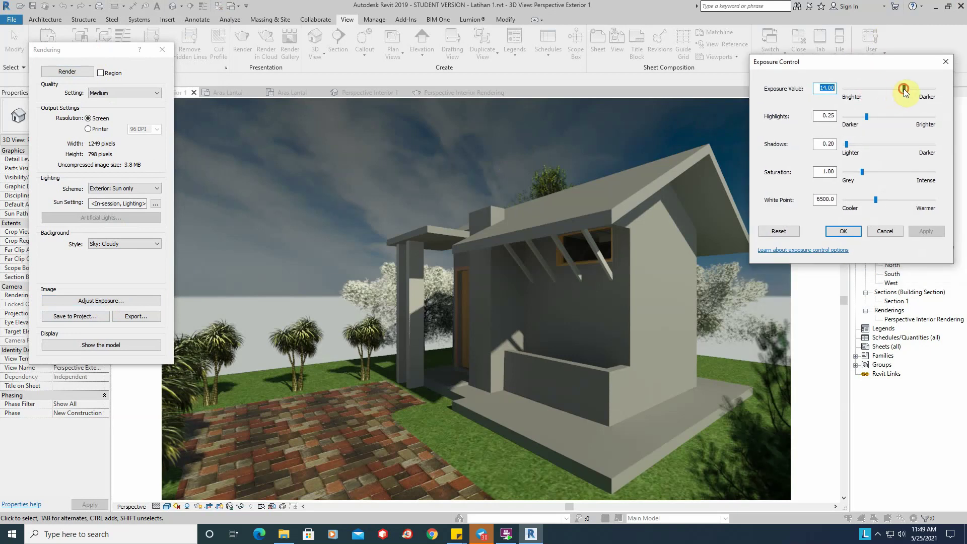
pyautogui.moveTo(905, 88); pyautogui.dragTo(894, 91)
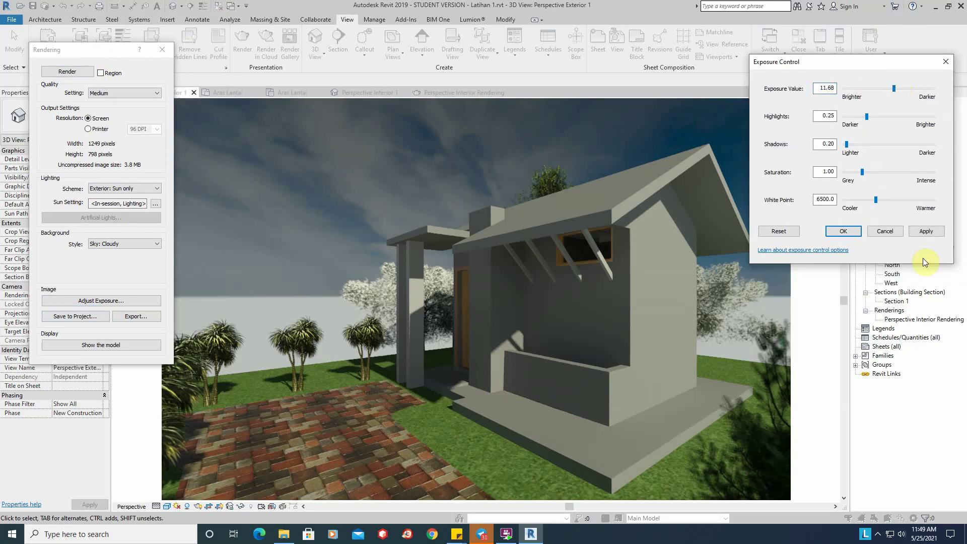
pyautogui.click(927, 232)
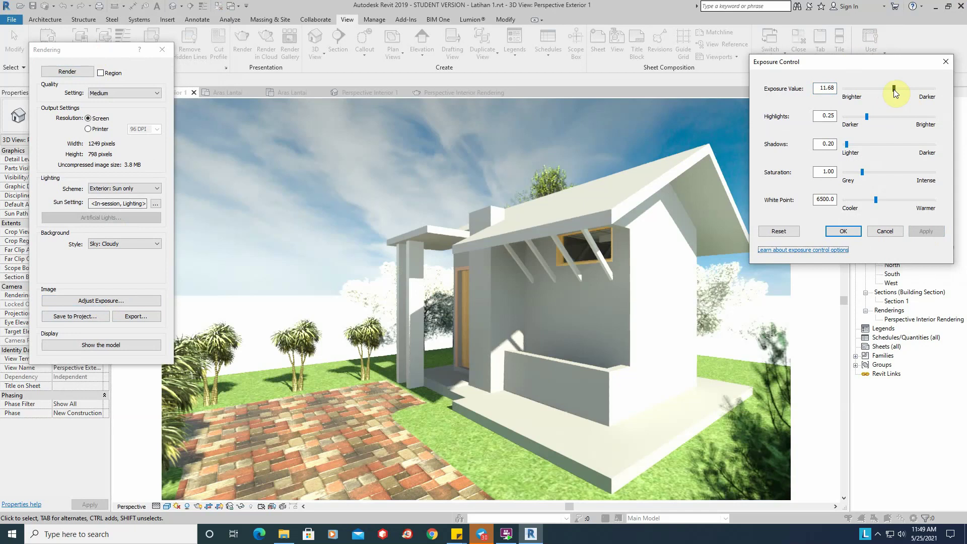
pyautogui.moveTo(893, 89); pyautogui.dragTo(902, 87)
pyautogui.click(930, 229)
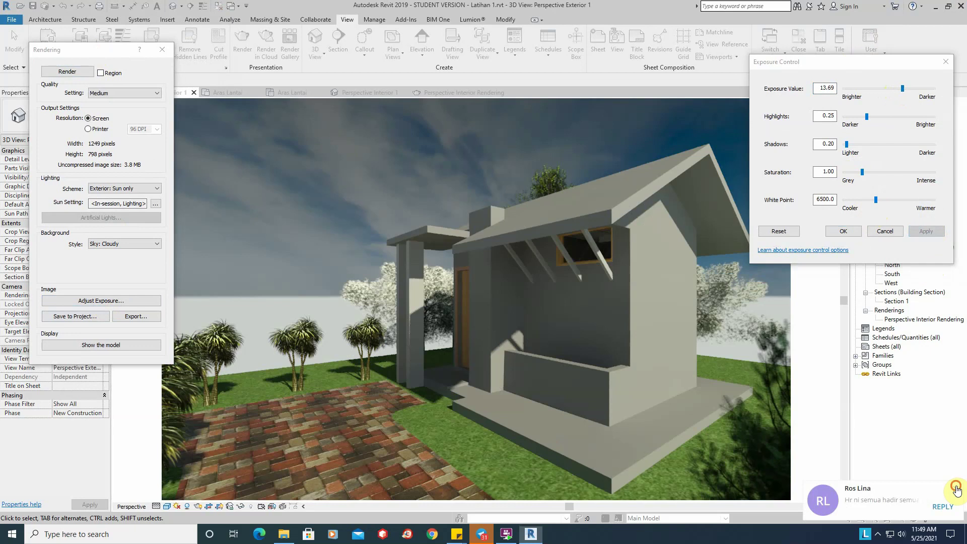
# Try a cooler white point of 5137.1 and a saturation of 2.11 on the exterior rendering
pyautogui.moveTo(873, 207); pyautogui.dragTo(866, 201)
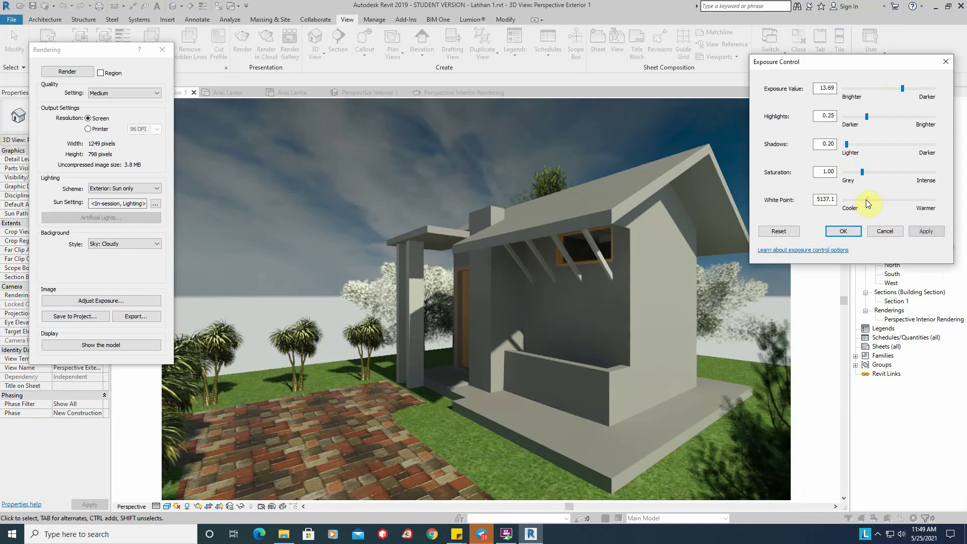
pyautogui.click(940, 229)
pyautogui.moveTo(861, 172); pyautogui.dragTo(881, 173)
pyautogui.click(929, 233)
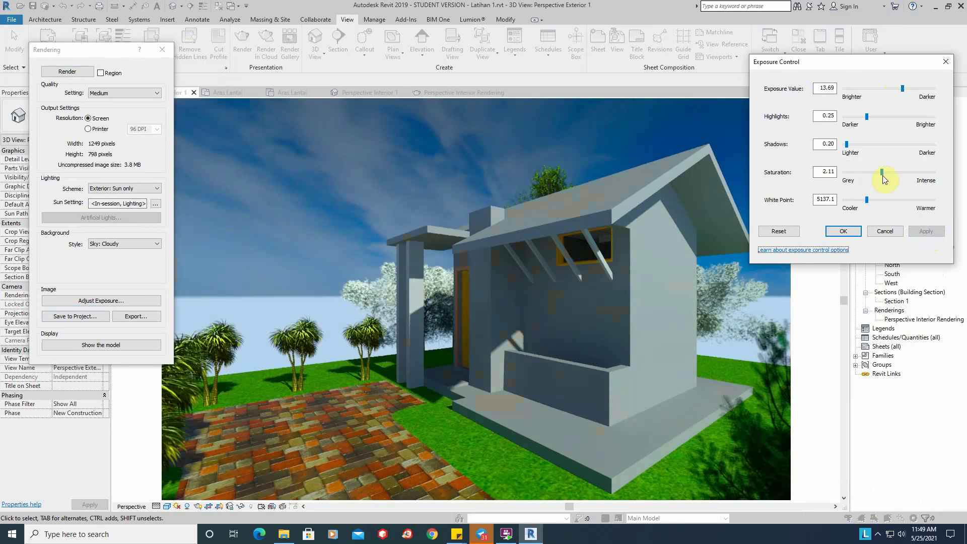
# Set the rendering's saturation to 1.60, try a white point of 12552.8, and apply a white point of 5878.7
pyautogui.moveTo(883, 174); pyautogui.dragTo(918, 200)
pyautogui.click(929, 230)
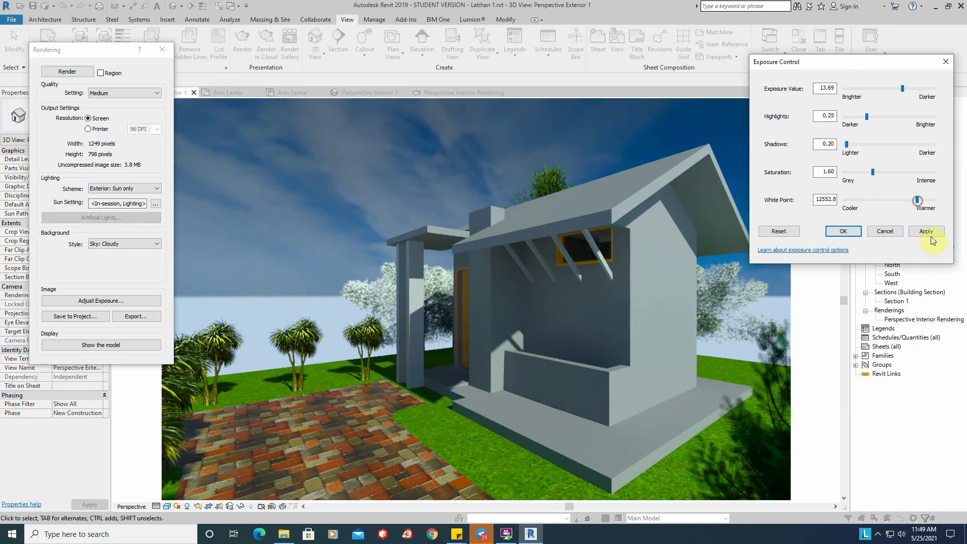
pyautogui.click(929, 233)
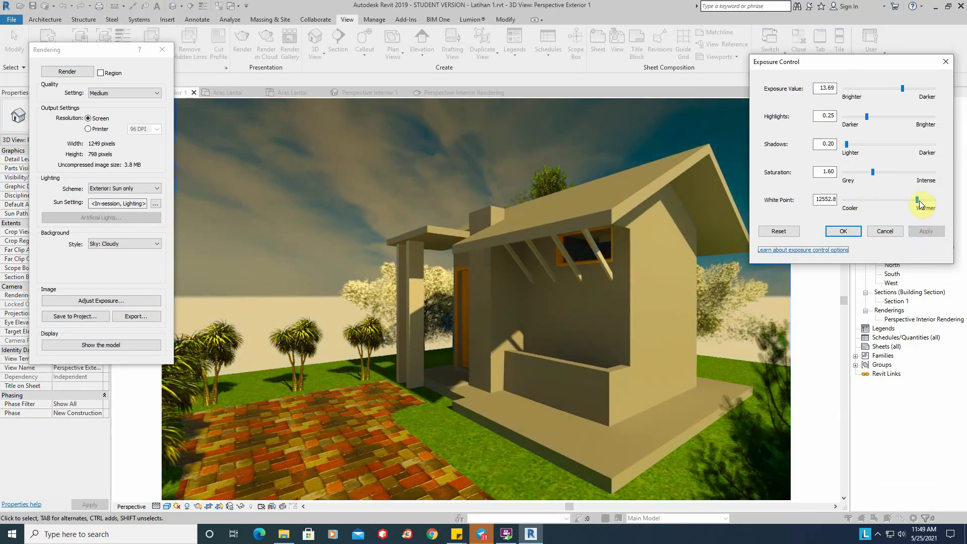
pyautogui.moveTo(916, 200); pyautogui.dragTo(874, 196)
pyautogui.click(928, 231)
pyautogui.click(927, 226)
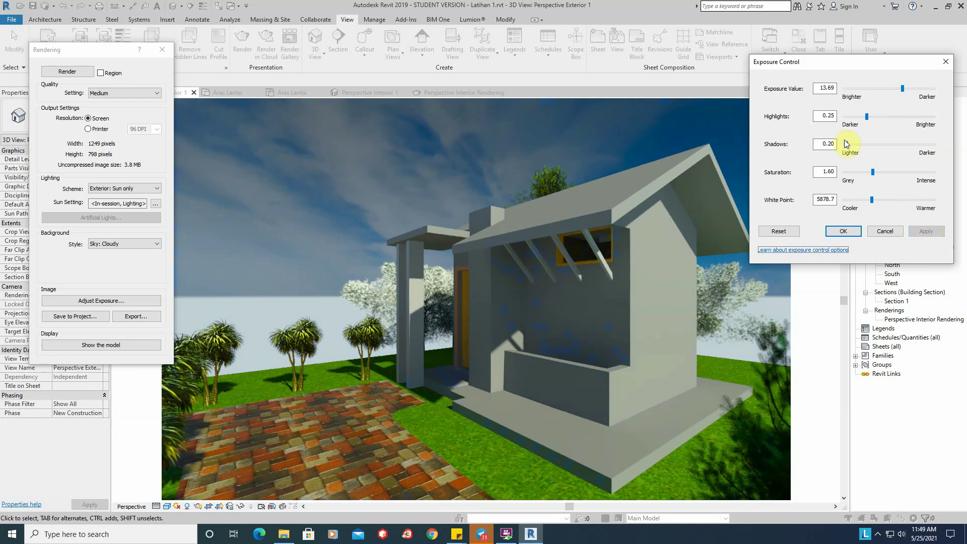
# Try a shadows value of 1.33, set it to 0.32 instead, and accept the exposure settings
pyautogui.moveTo(844, 142); pyautogui.dragTo(872, 148)
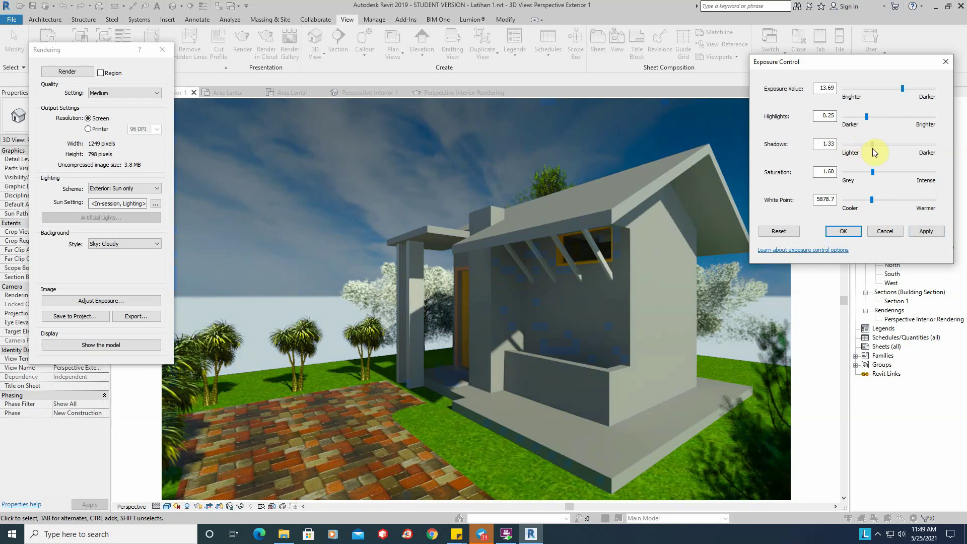
pyautogui.click(936, 233)
pyautogui.moveTo(876, 146); pyautogui.dragTo(850, 144)
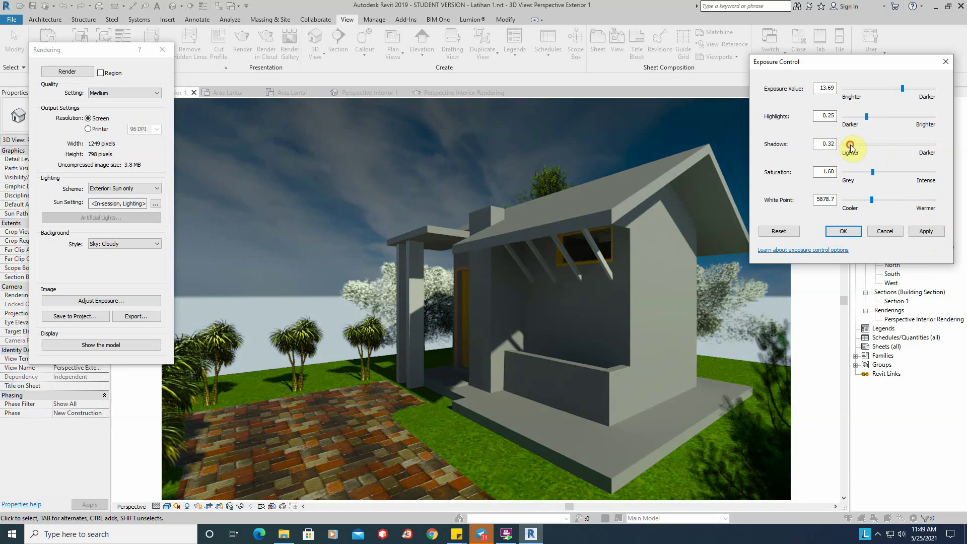
pyautogui.click(924, 232)
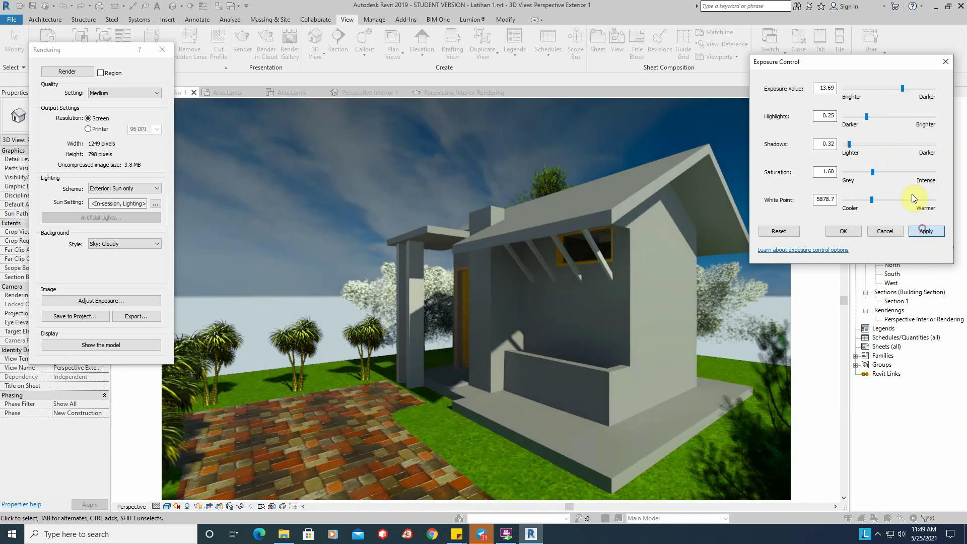
pyautogui.click(853, 234)
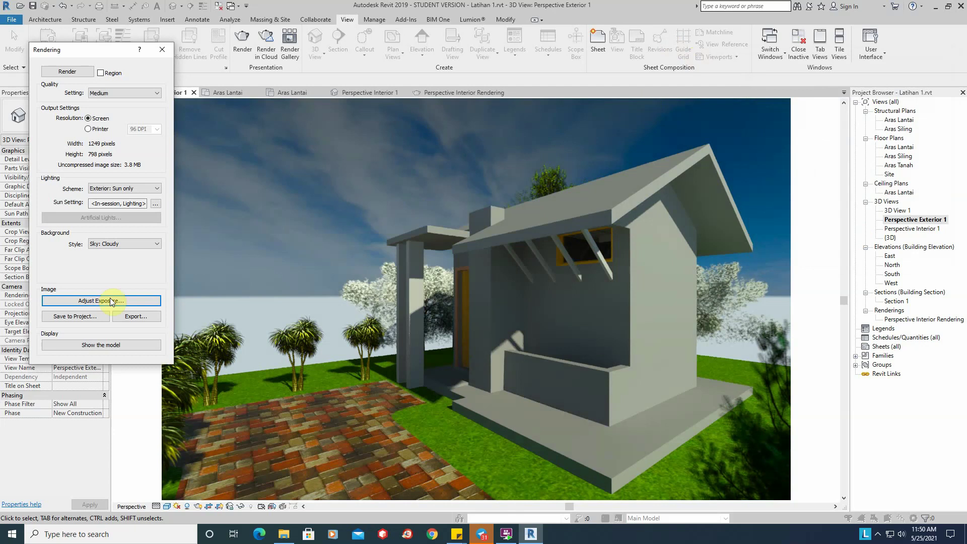
# Save the rendered image to the project under the name "Perspective Exterior Rendering"
pyautogui.click(66, 320)
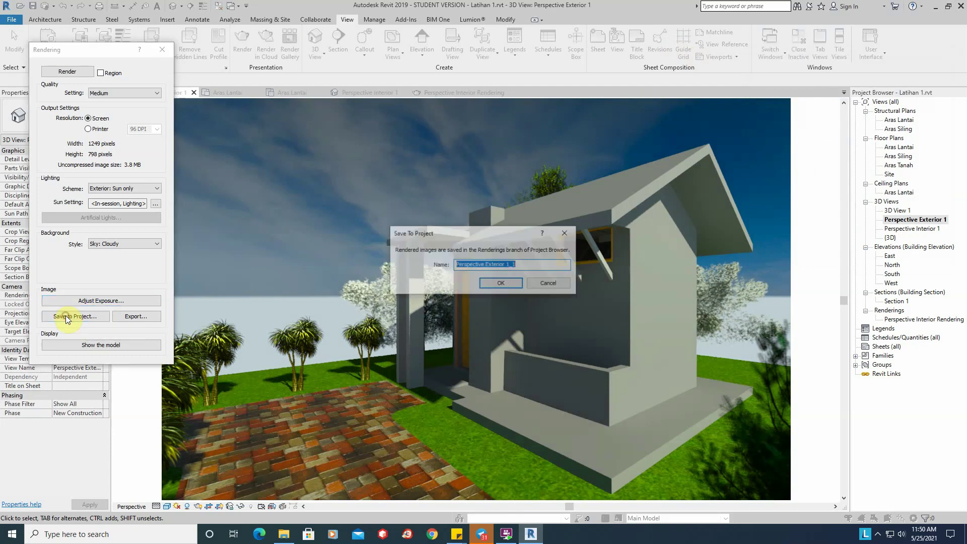
pyautogui.click(507, 264)
pyautogui.moveTo(506, 265); pyautogui.dragTo(558, 270)
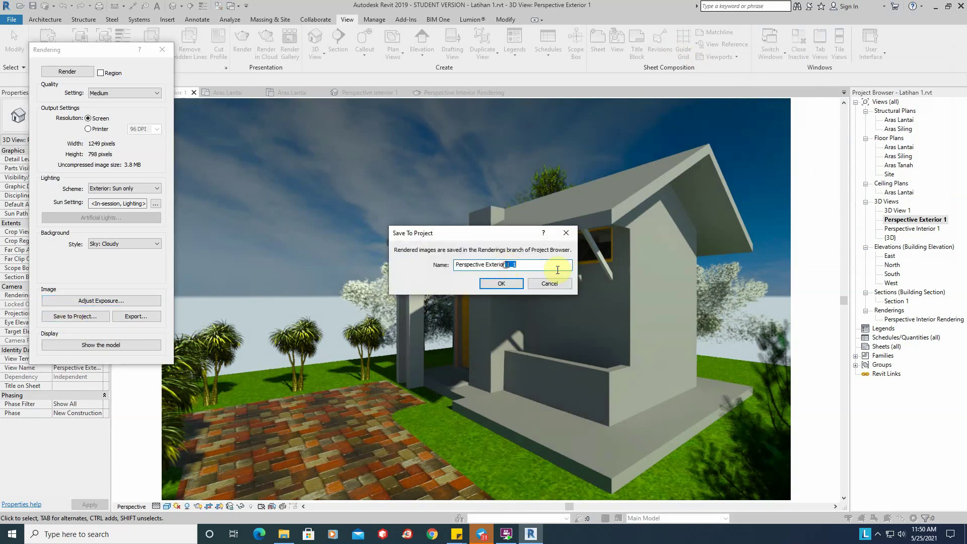
pyautogui.press('BackSpace')
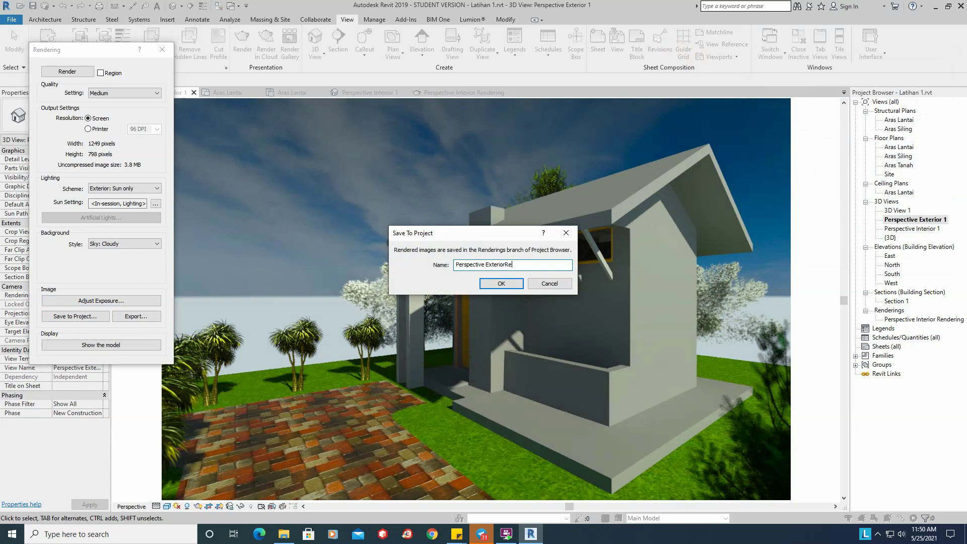
pyautogui.write('Rendering')
pyautogui.press('Return')
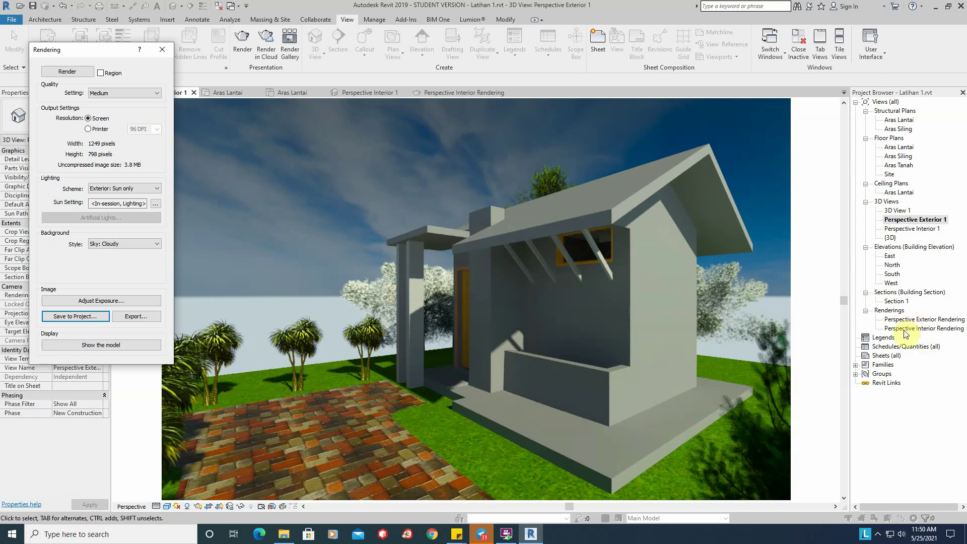
# Open the saved Perspective Exterior Rendering and compare it with Perspective Interior Rendering
pyautogui.click(932, 321)
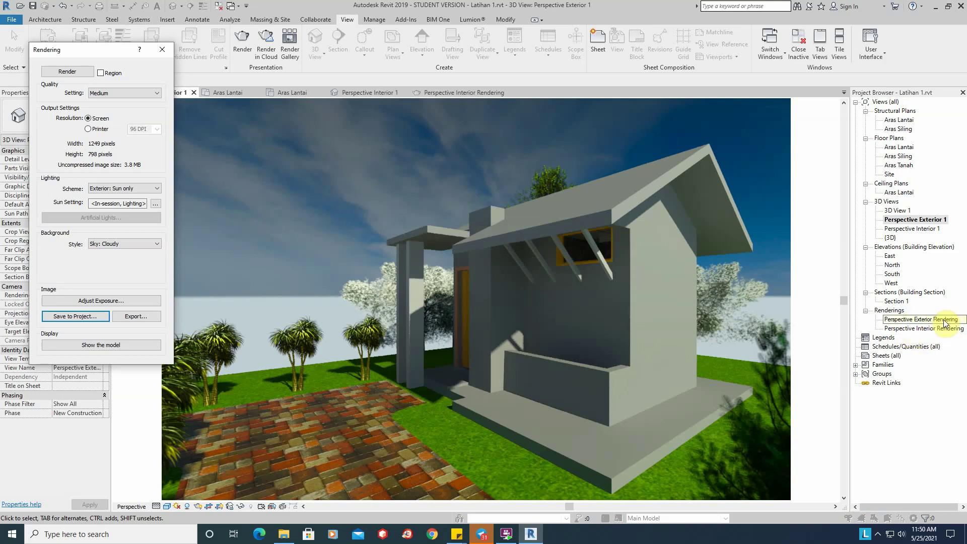
pyautogui.doubleClick(945, 321)
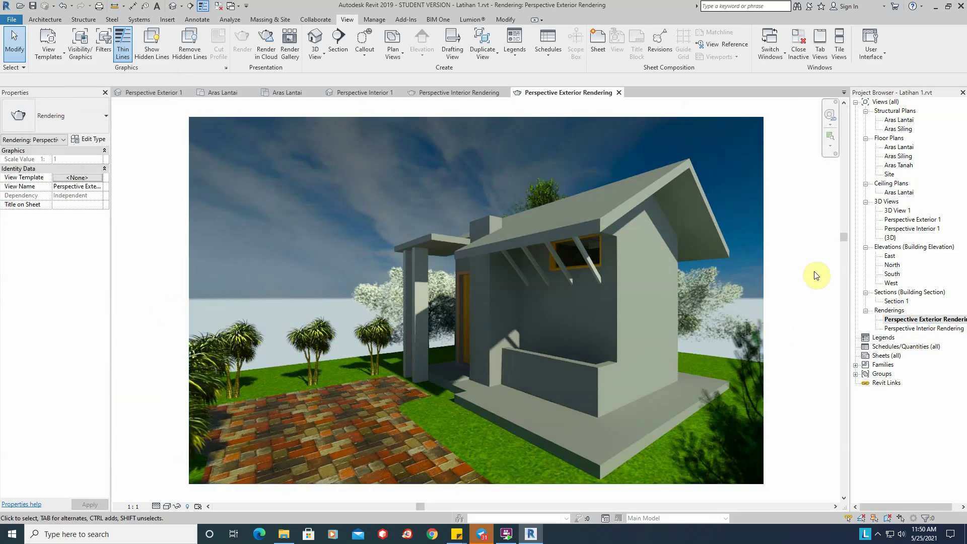
pyautogui.doubleClick(934, 329)
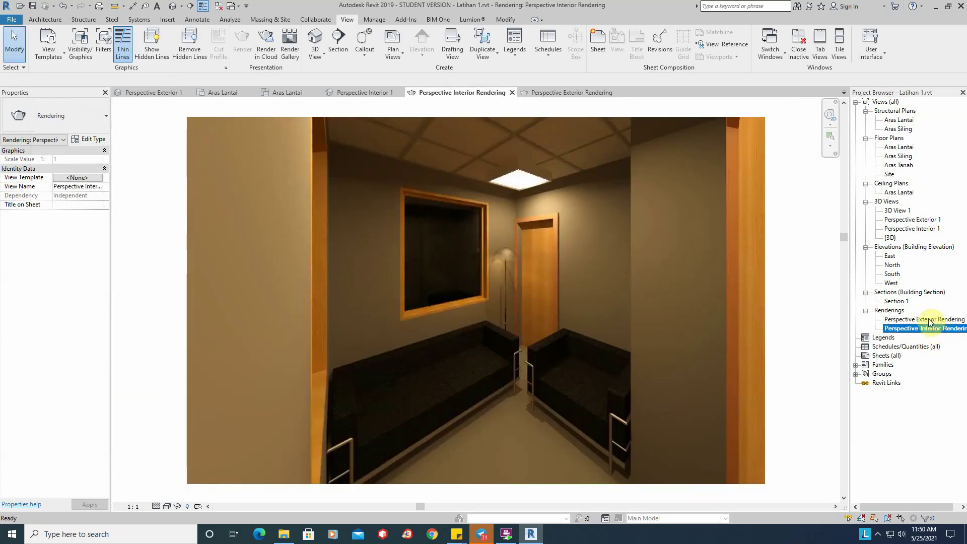
pyautogui.doubleClick(927, 319)
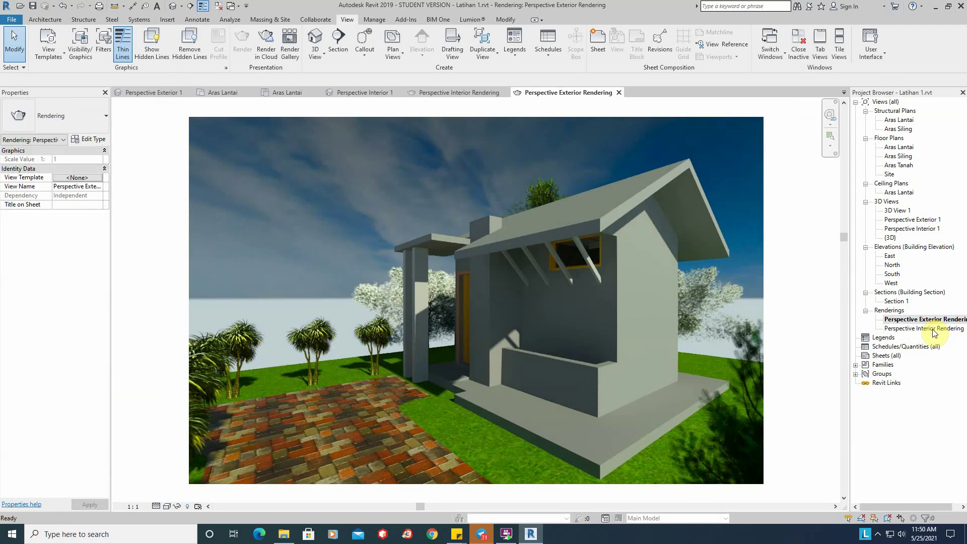
pyautogui.doubleClick(933, 329)
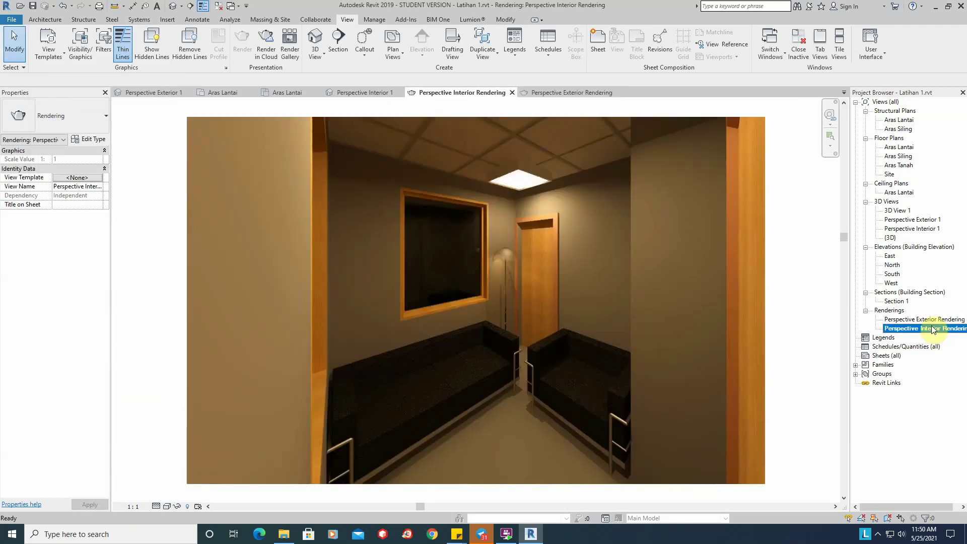